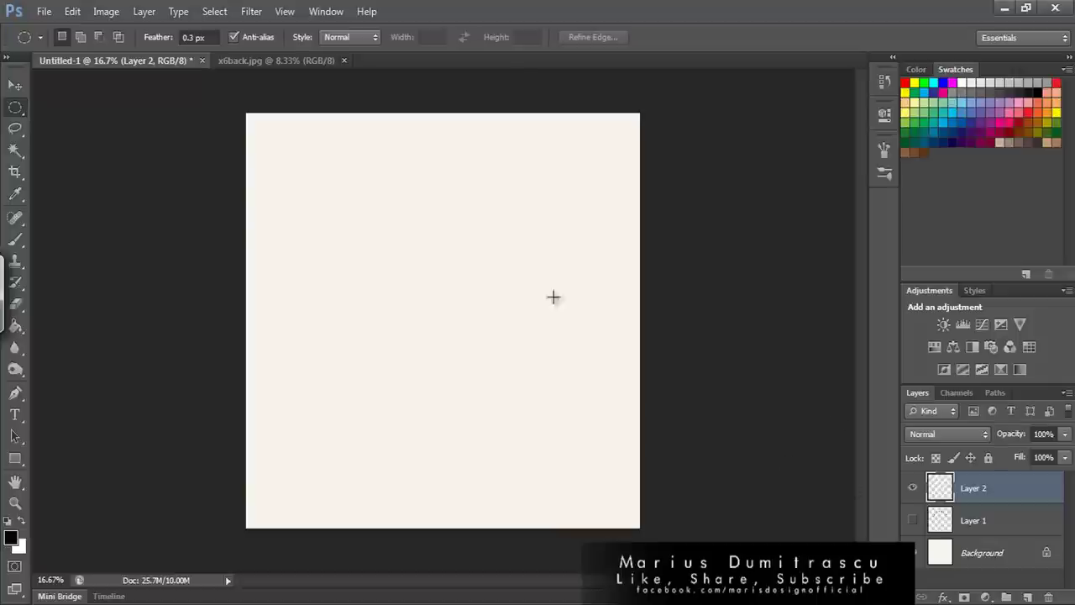
- Shift-drag a 5.279 × 5.279 in circular selection near the canvas middle
left_click_drag(344, 210, 572, 453)
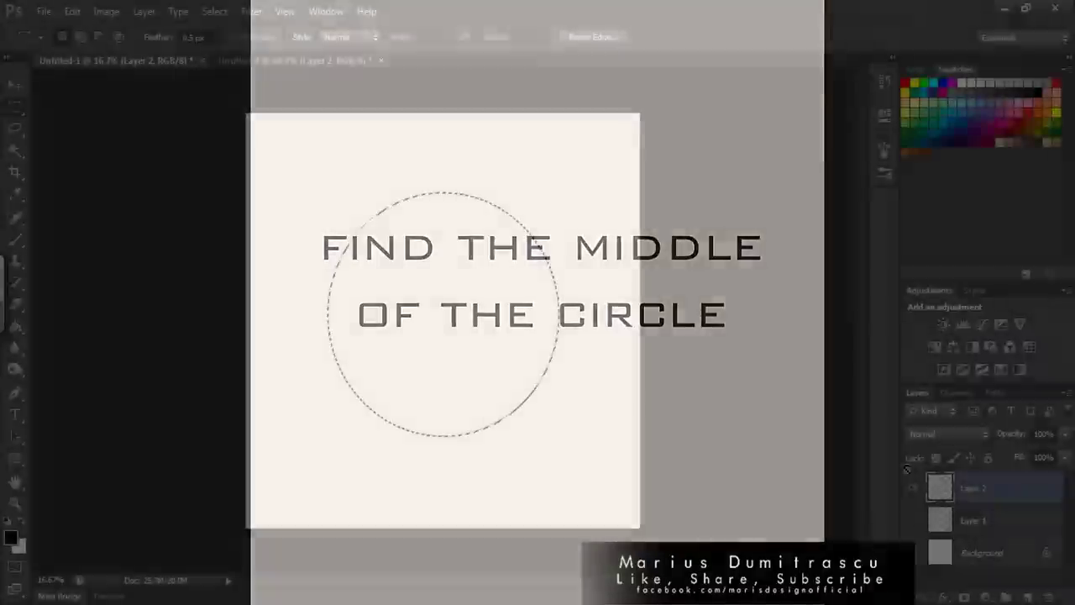
- Locate the circle's centre with transform handles and add a new layer for guide lines
key("ctrl+t")
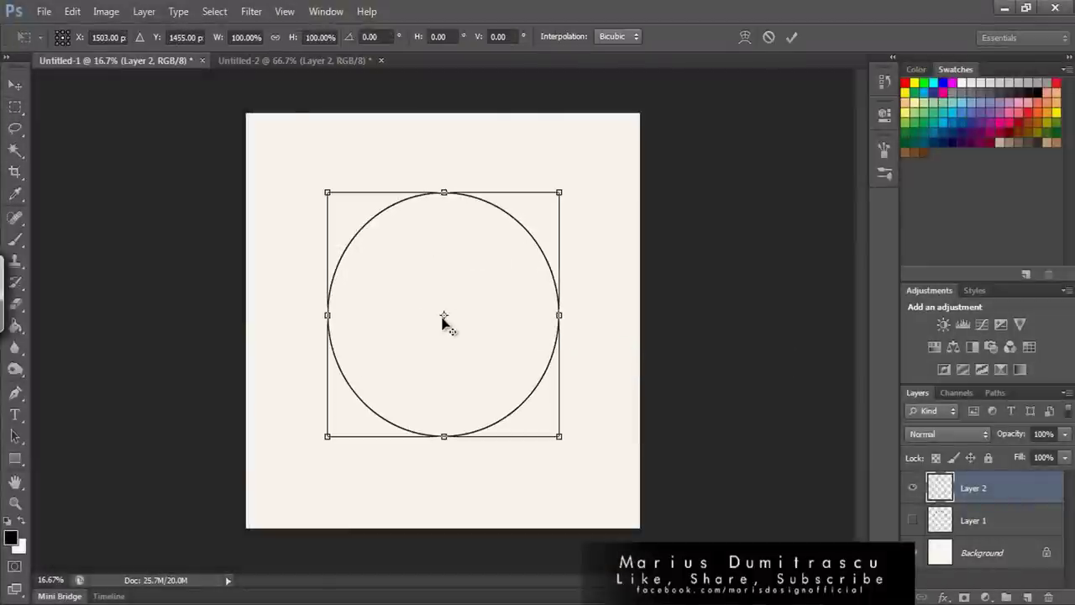
key("Escape")
key("b")
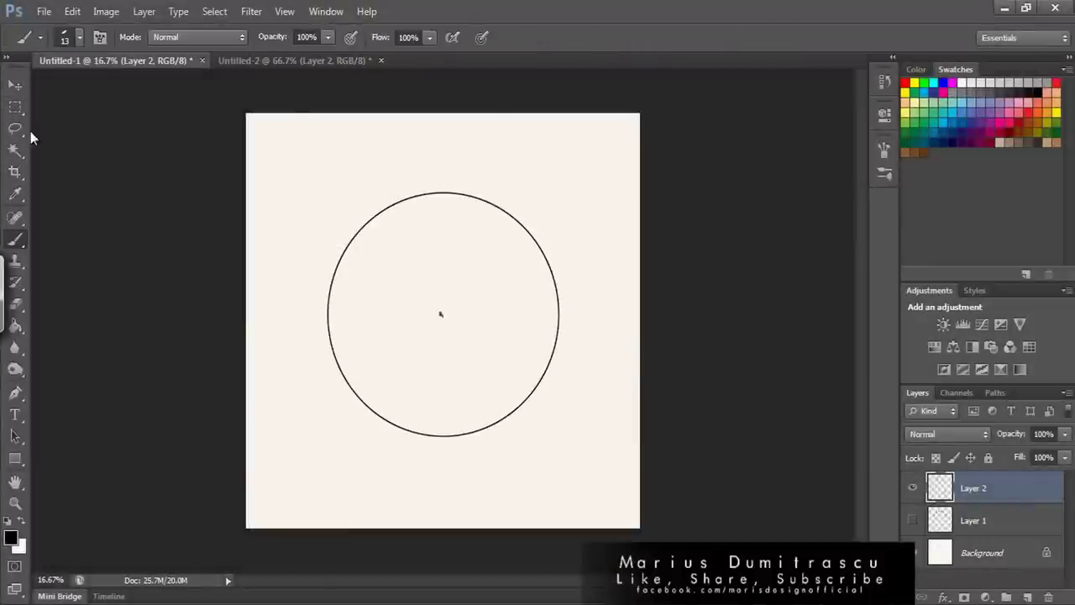
left_click_drag(15, 108, 23, 109)
key("p")
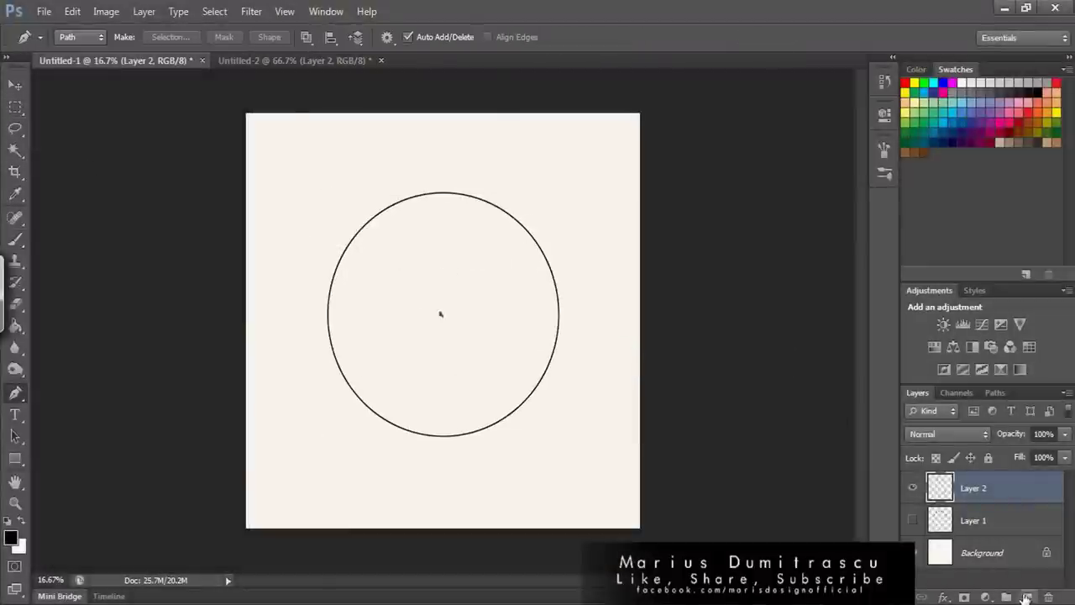
left_click(1026, 596)
- Stroke a black vertical line through the circle's centre from top to bottom
left_click(440, 170)
left_click(440, 493)
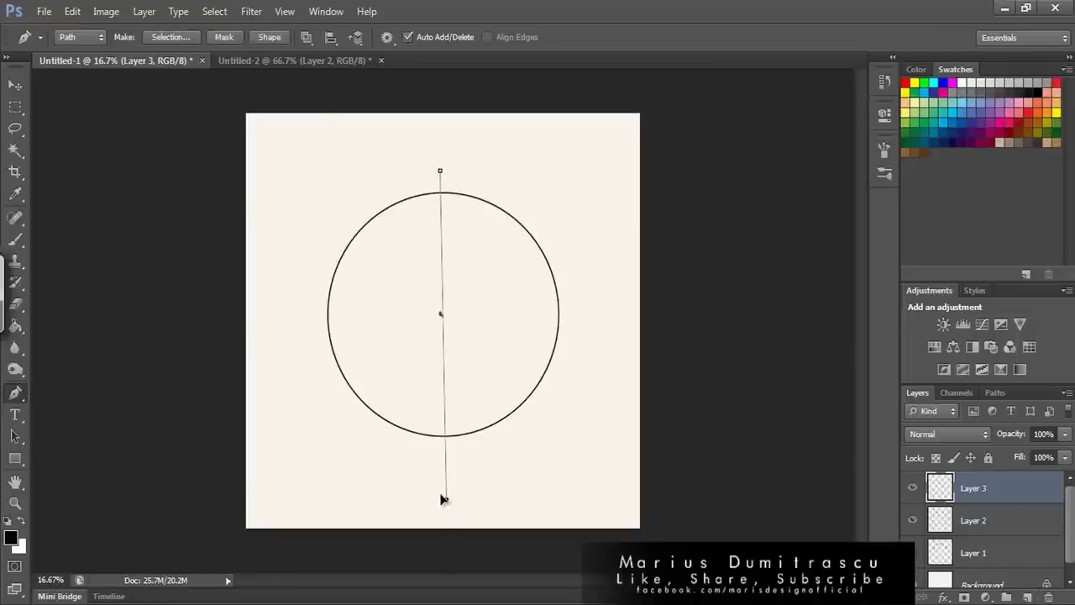
key("shift+Up")
key("shift+Up")
key("shift+Up")
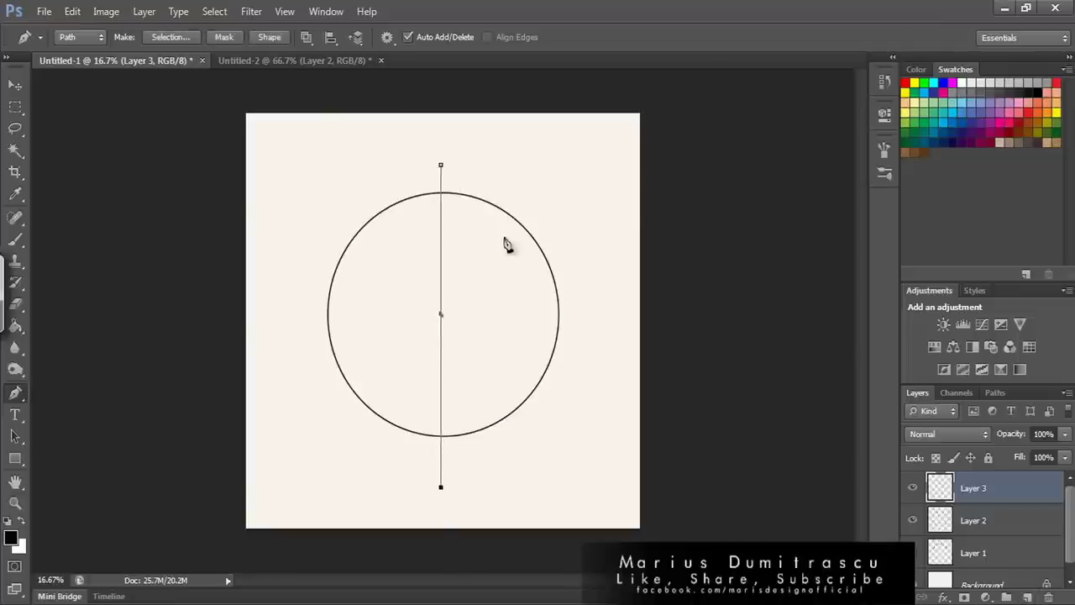
right_click(539, 243)
left_click(566, 292)
left_click(641, 221)
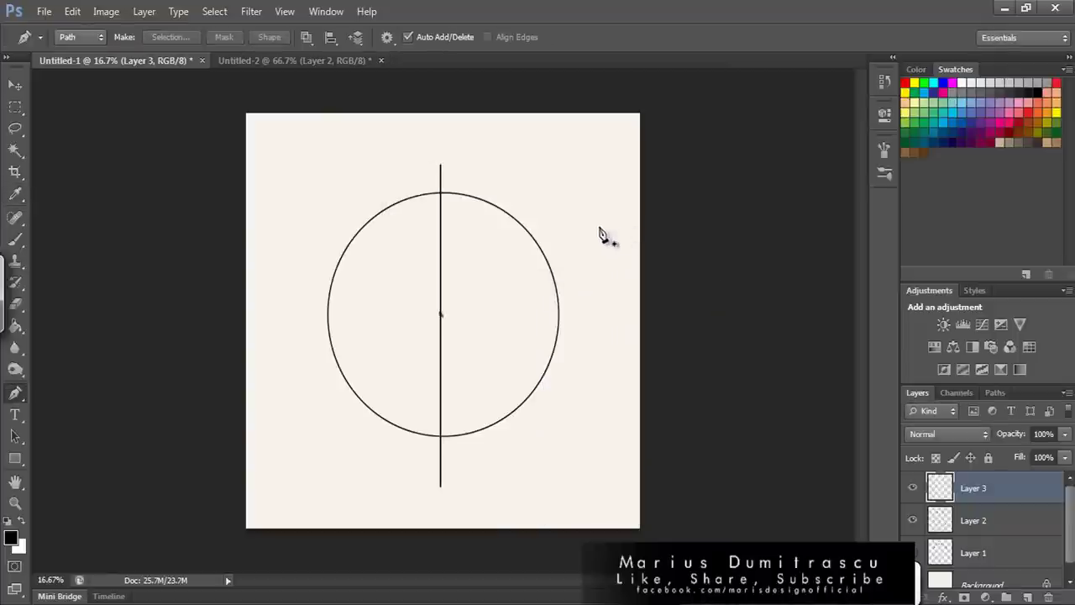
- Stroke a black horizontal line through the circle's centre from left to right
left_click(288, 311)
left_click(644, 311)
left_click_drag(639, 314, 625, 313)
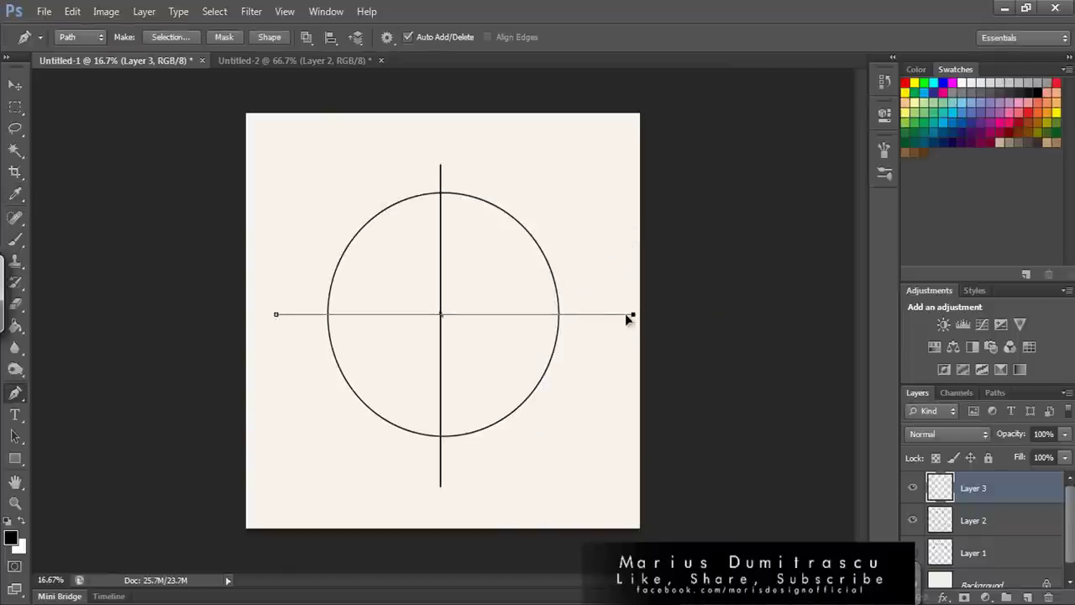
right_click(588, 188)
left_click(639, 297)
left_click(628, 223)
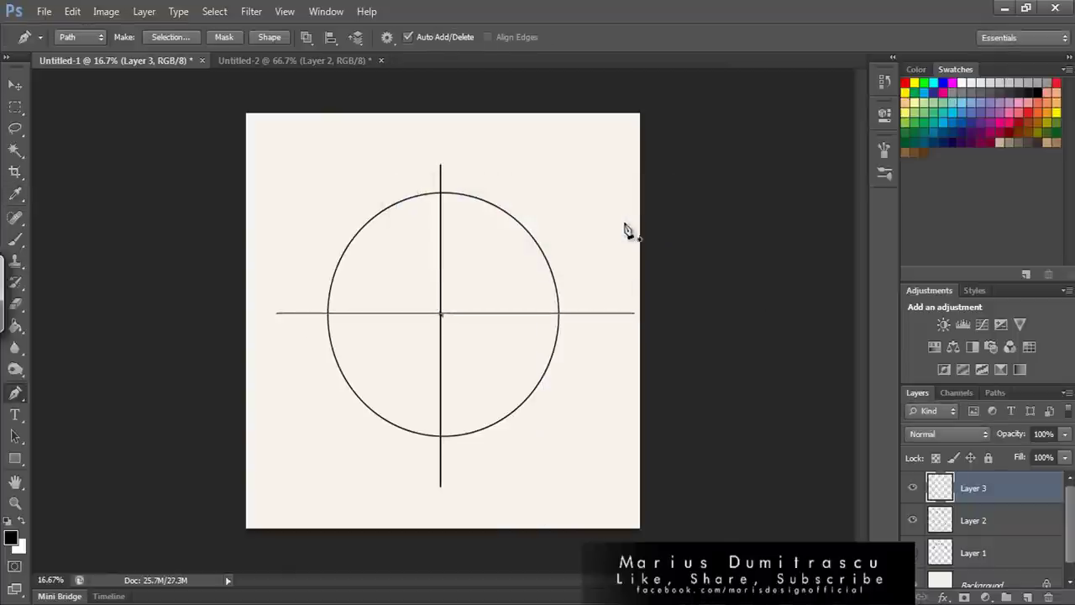
key("b")
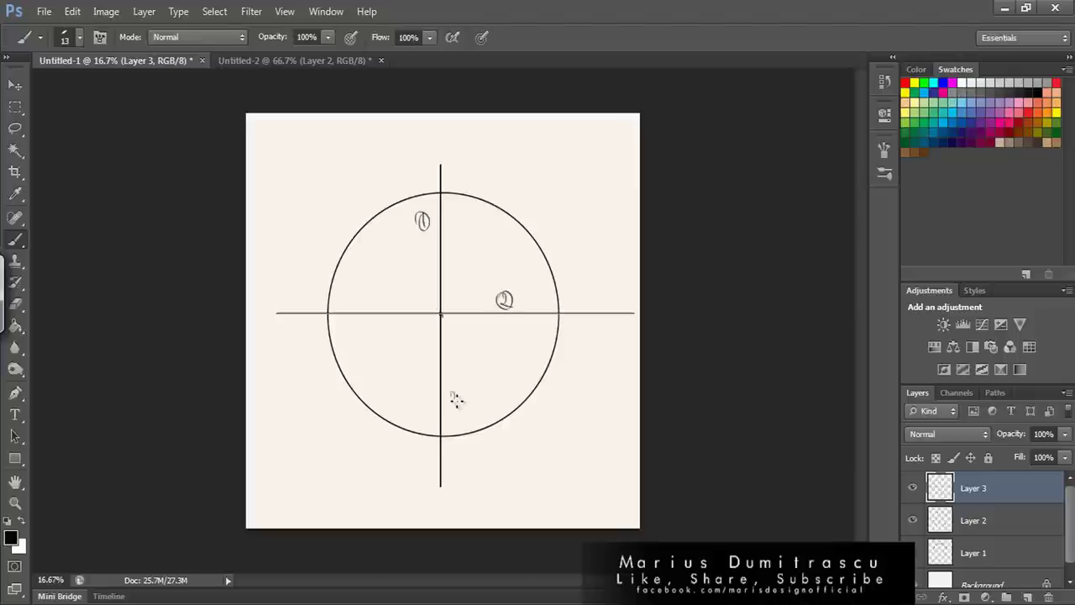
key("o")
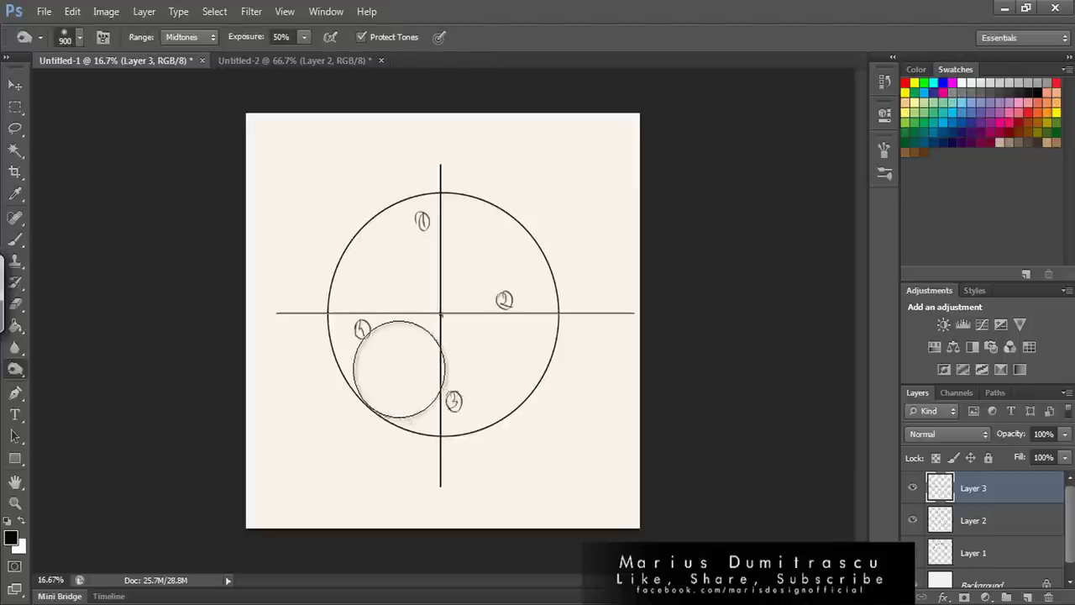
key("p")
key("m")
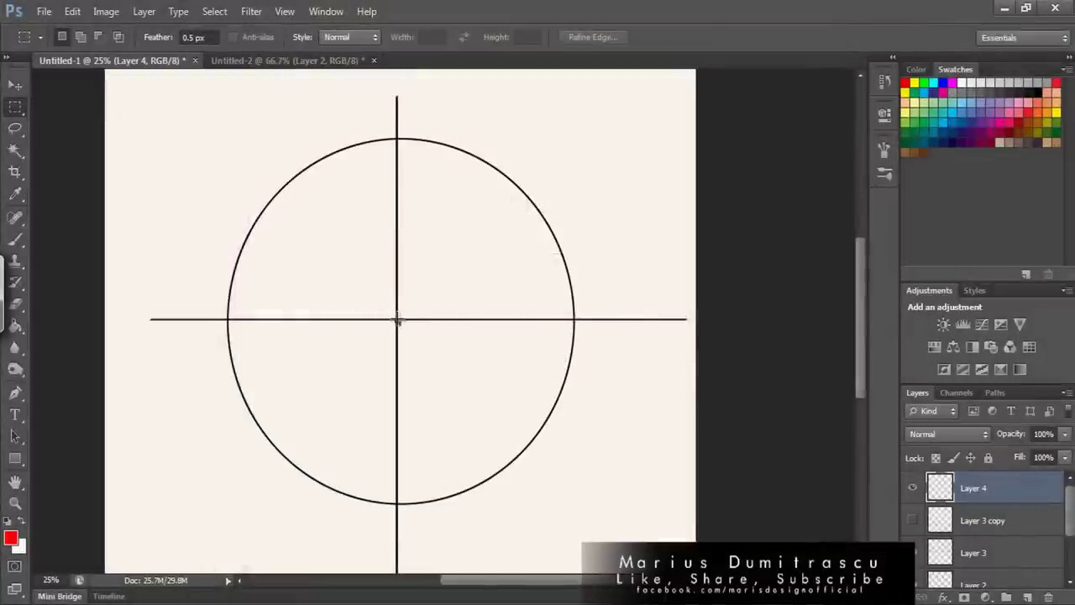
- Stroke a red diagonal line from the centre into the top-right quarter on a new layer
left_click_drag(398, 320, 573, 144)
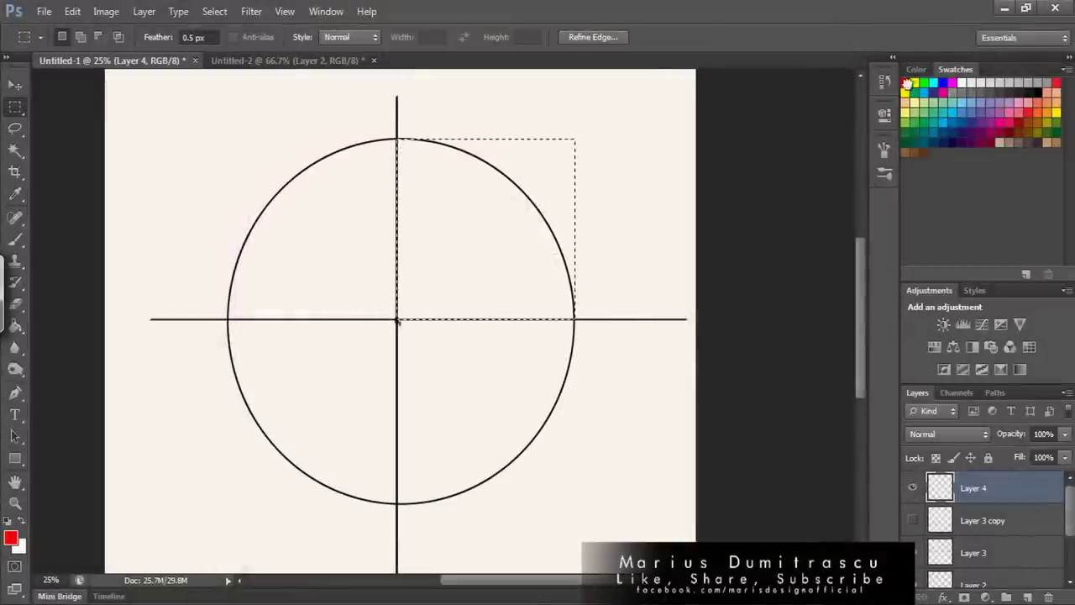
key("b")
left_click(399, 143)
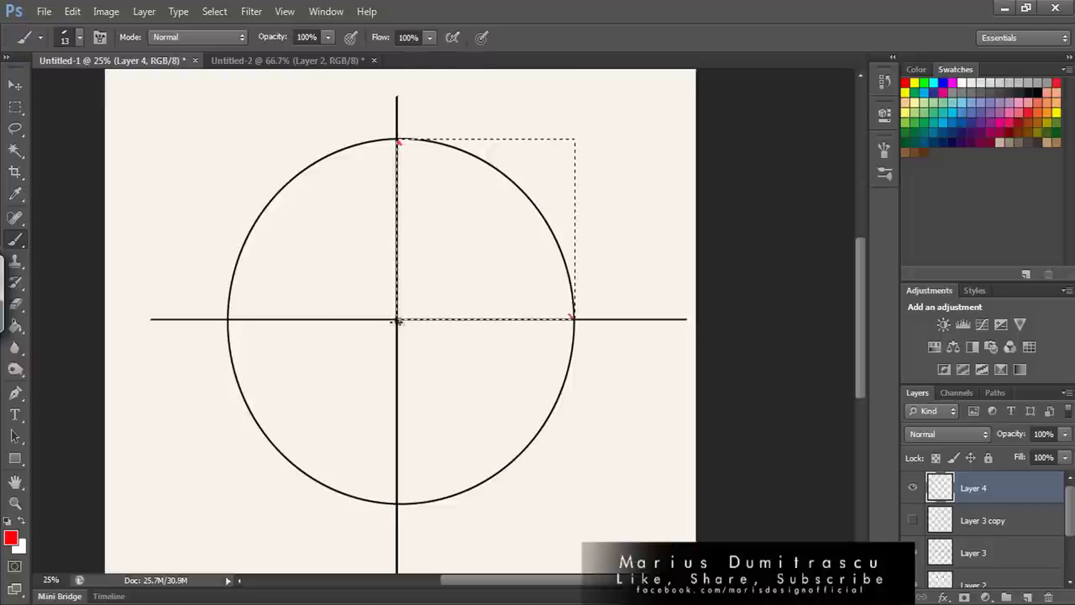
key("p")
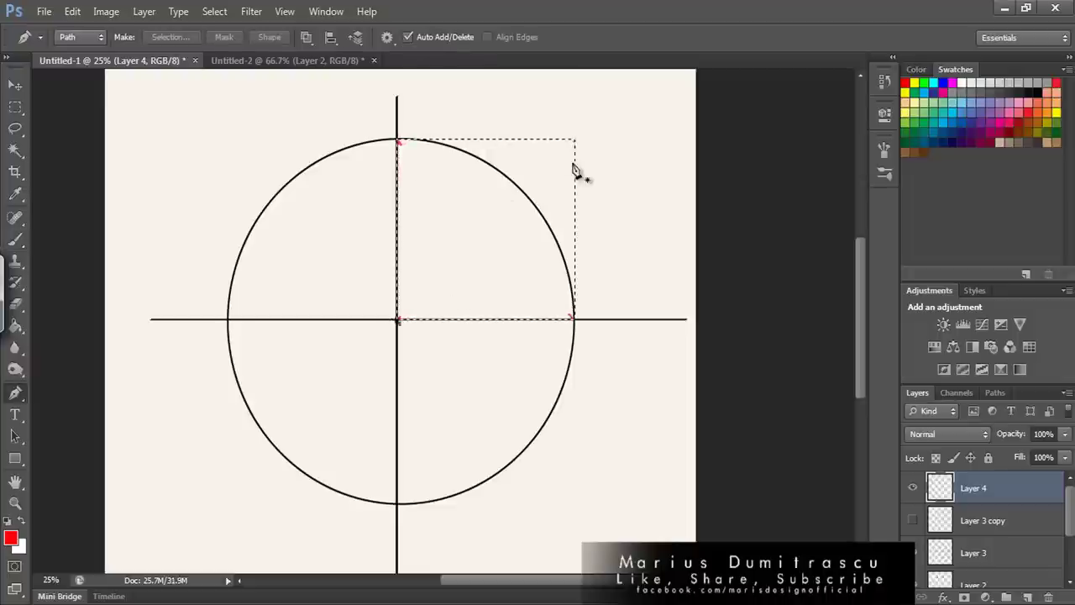
left_click(1024, 597)
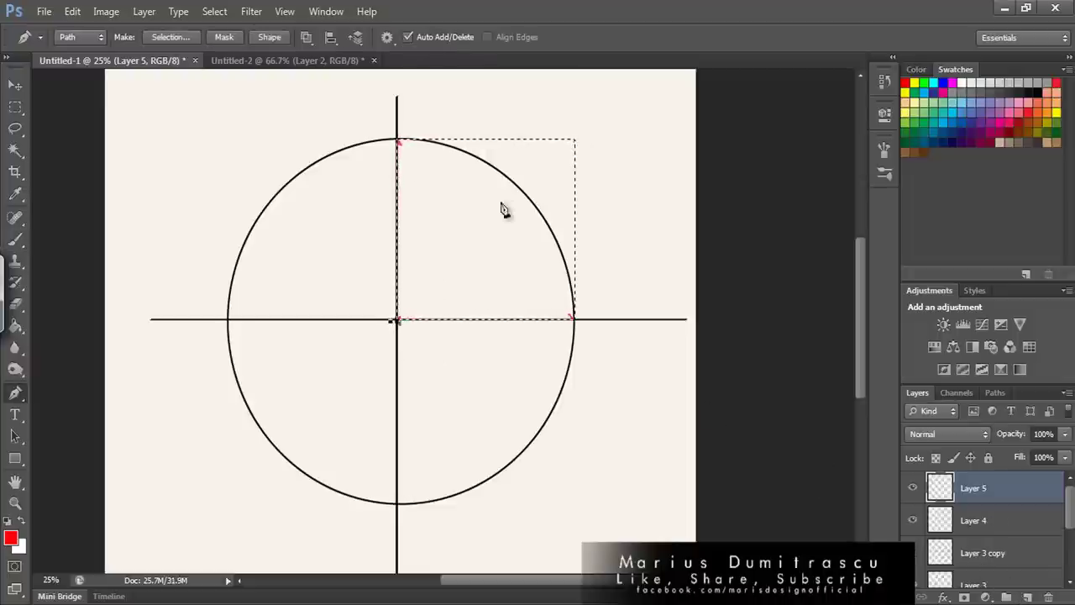
left_click(398, 319)
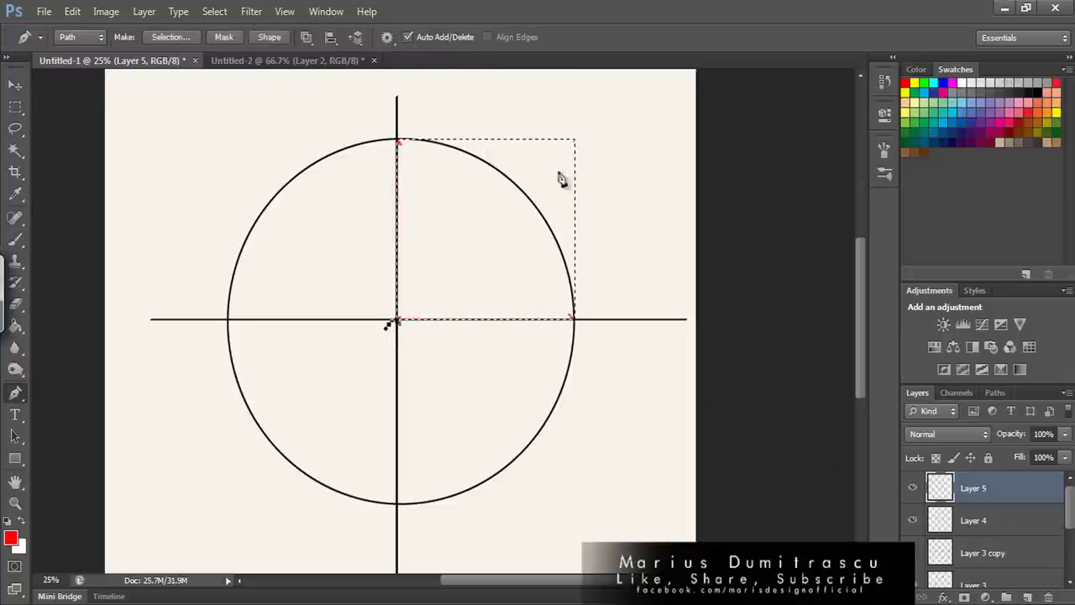
left_click(590, 123)
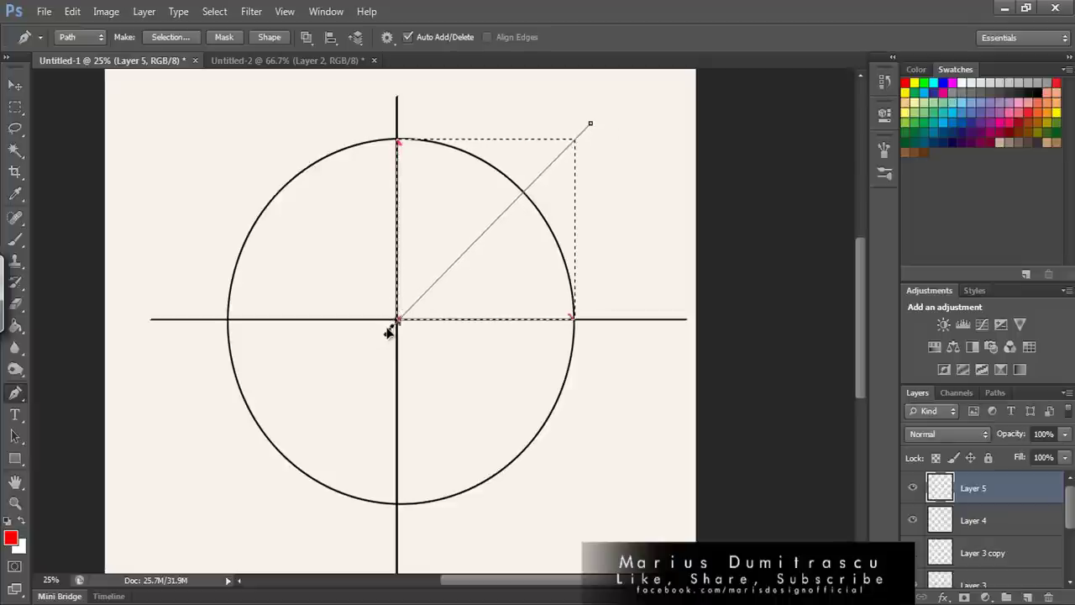
right_click(653, 133)
left_click(697, 249)
key("Return")
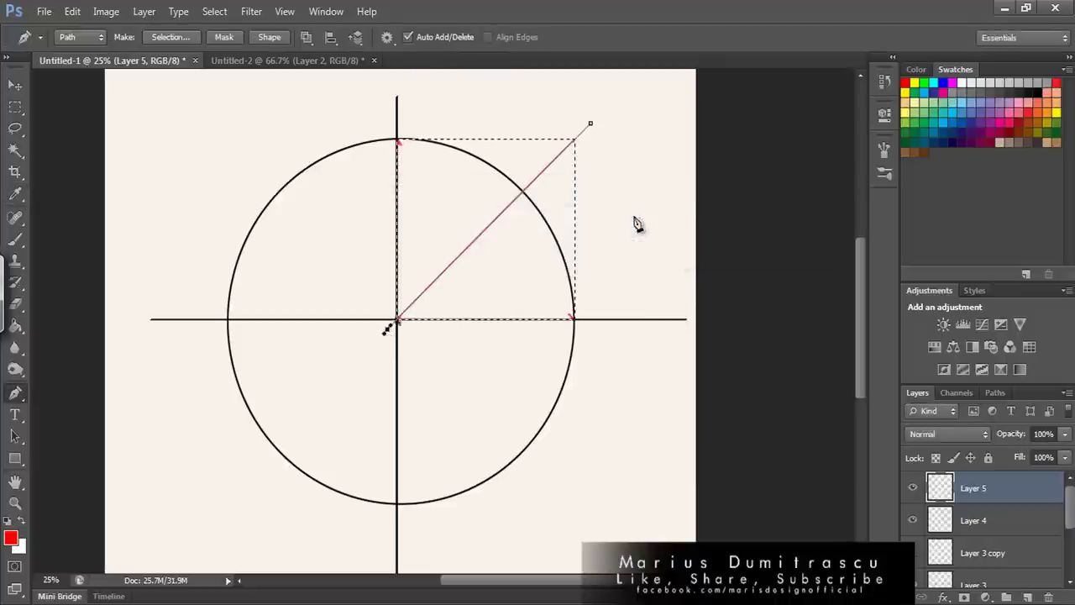
key("m")
key("ctrl+d")
- Duplicate the red line, flip it horizontally and move it into the top-left quarter
right_click(587, 185)
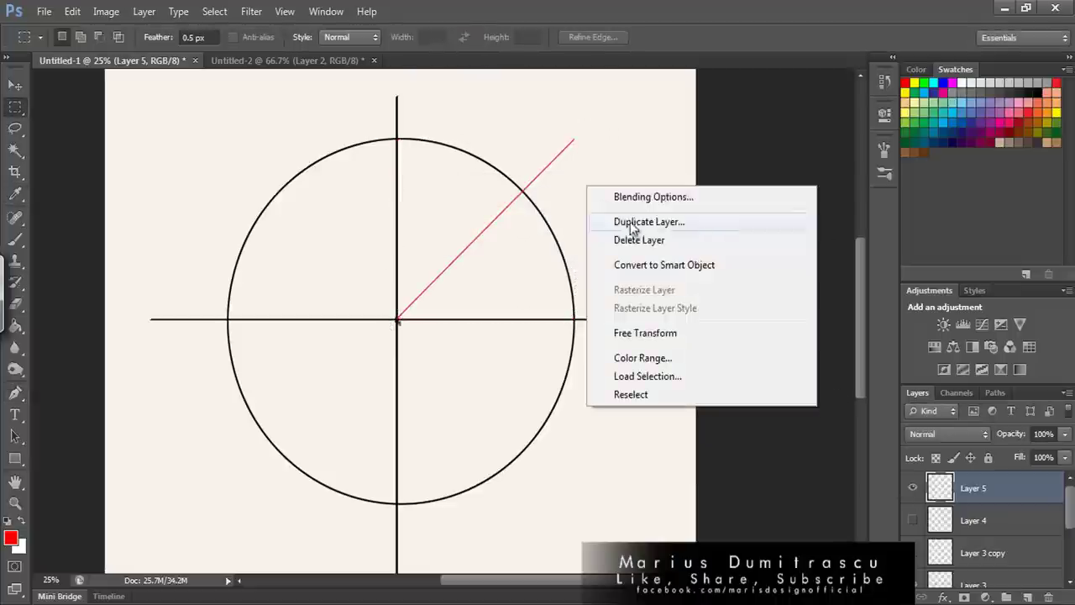
left_click(629, 220)
left_click(679, 184)
right_click(578, 185)
left_click(613, 339)
right_click(627, 209)
left_click(676, 456)
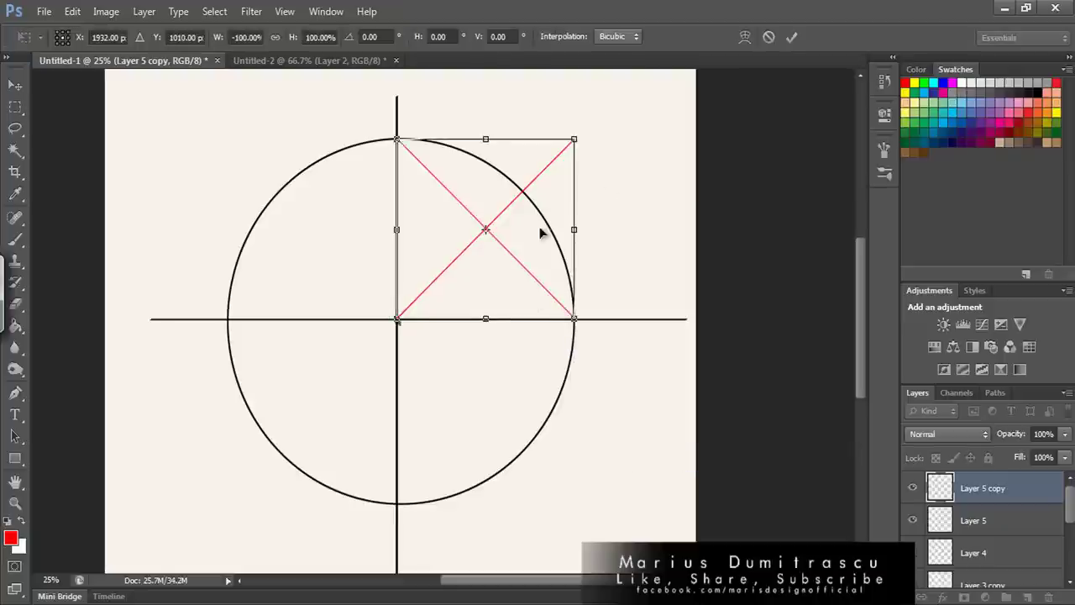
left_click_drag(540, 233, 360, 233)
key("Return")
- Merge the two red lines, then duplicate, flip vertically and move the copy below the horizontal axis
left_click(974, 519, "shift")
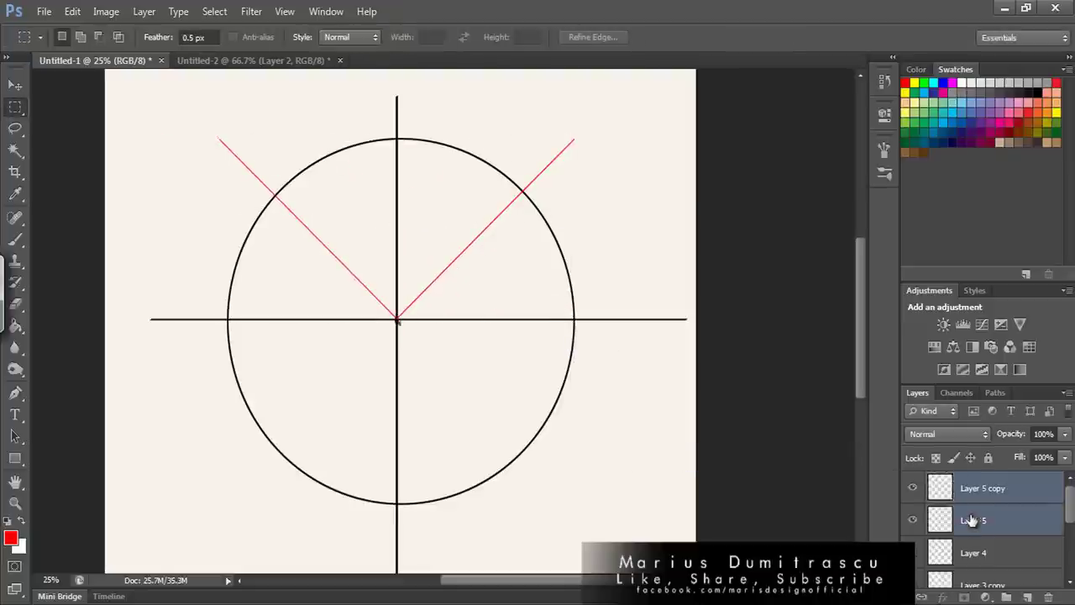
right_click(978, 503)
left_click(874, 403)
right_click(489, 204)
left_click(550, 241)
left_click(674, 187)
right_click(490, 149)
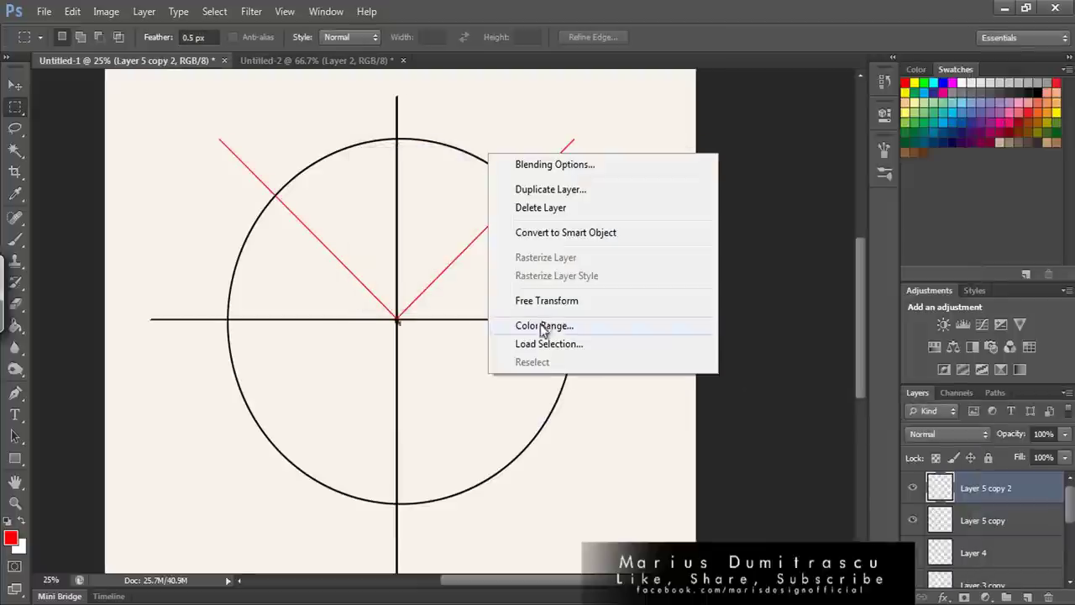
left_click(537, 295)
right_click(535, 148)
left_click(593, 417)
left_click_drag(495, 214, 494, 394)
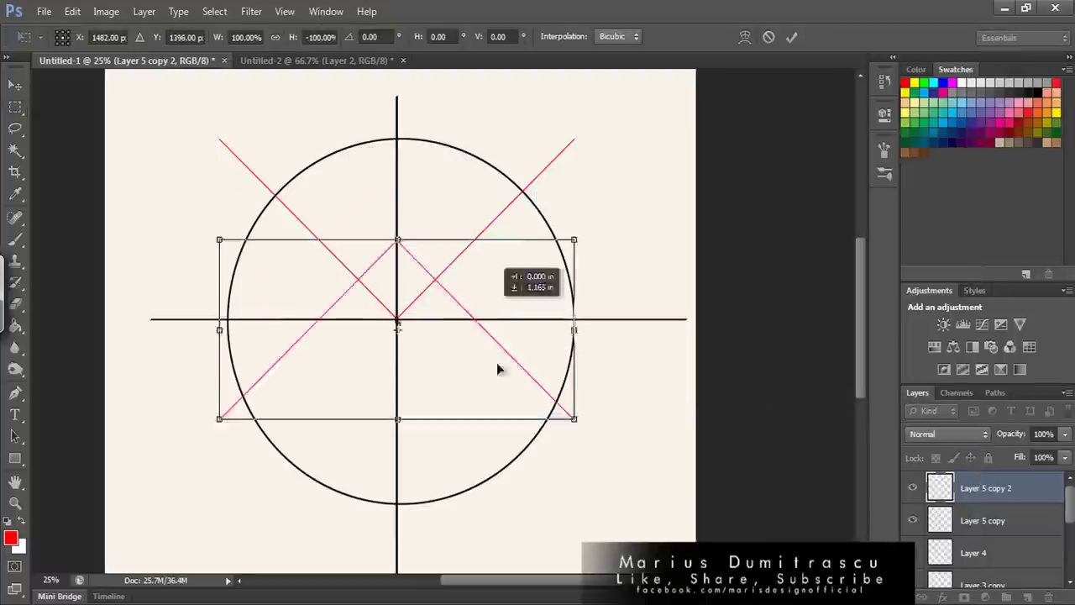
- Apply the flip and fill a thin red bar from the circle's top to its centre
key("Return")
key("b")
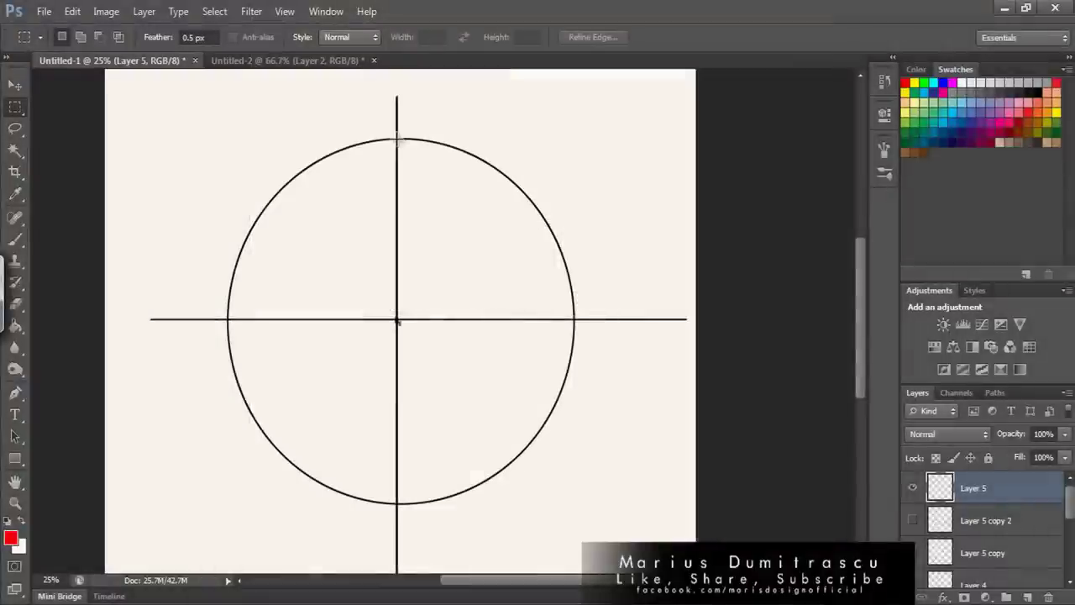
left_click_drag(397, 138, 410, 322)
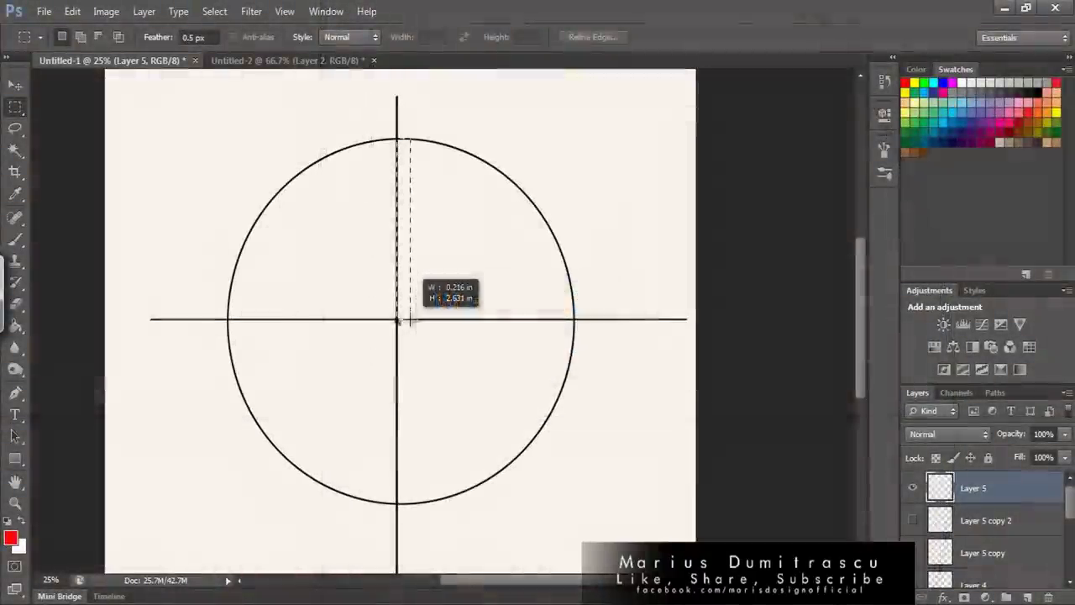
right_click(408, 176)
key("Escape")
key("b")
key("alt+BackSpace")
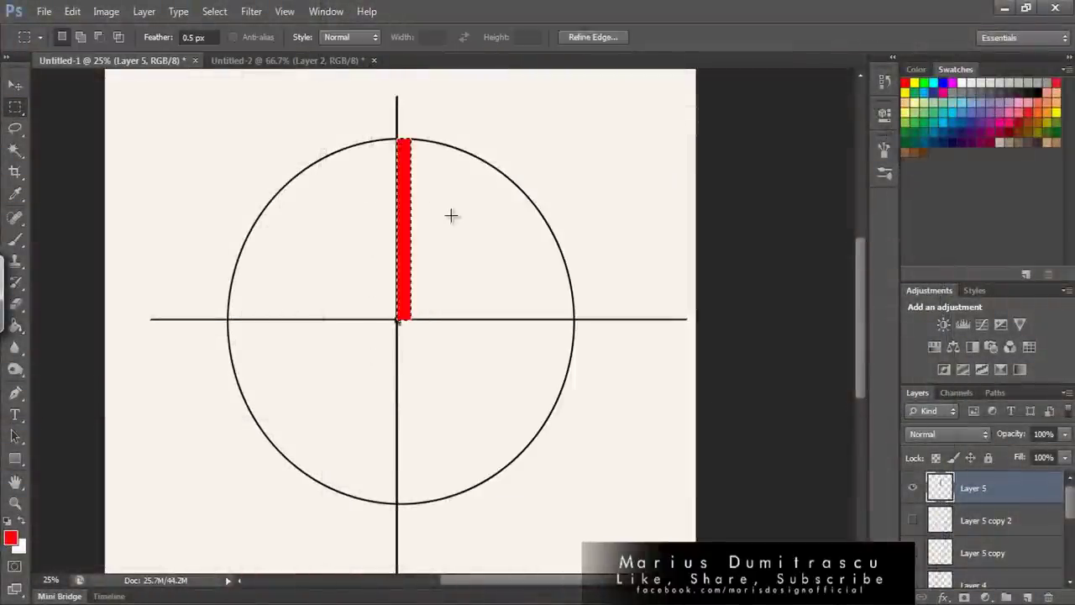
key("ctrl+d")
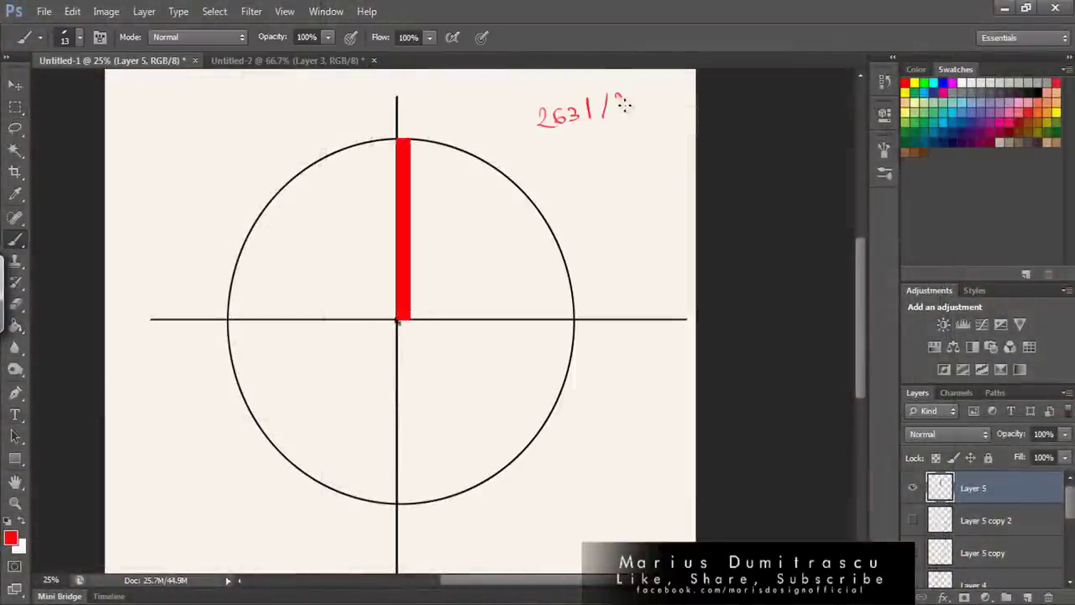
- Brush-write the note 2631 / 3 = 877 in red
left_click_drag(623, 103, 616, 115)
left_click_drag(635, 102, 645, 101)
left_click_drag(635, 109, 645, 108)
left_click_drag(581, 129, 580, 130)
left_click_drag(588, 133, 603, 125)
- Fill the bar's top third blue, cut it to its own layer and move it down the bar
key("m")
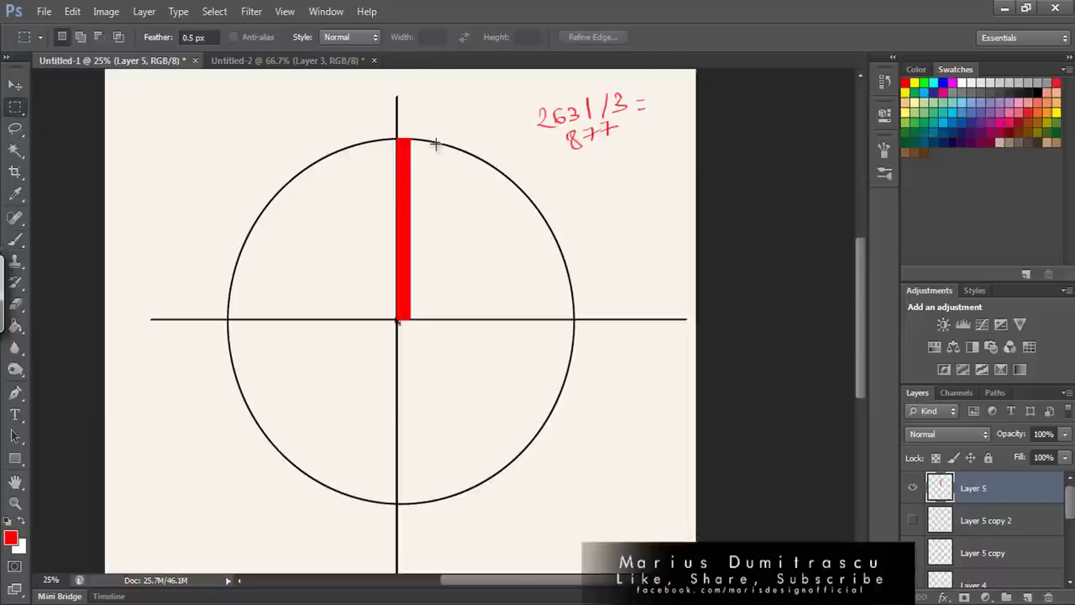
left_click_drag(396, 139, 425, 199)
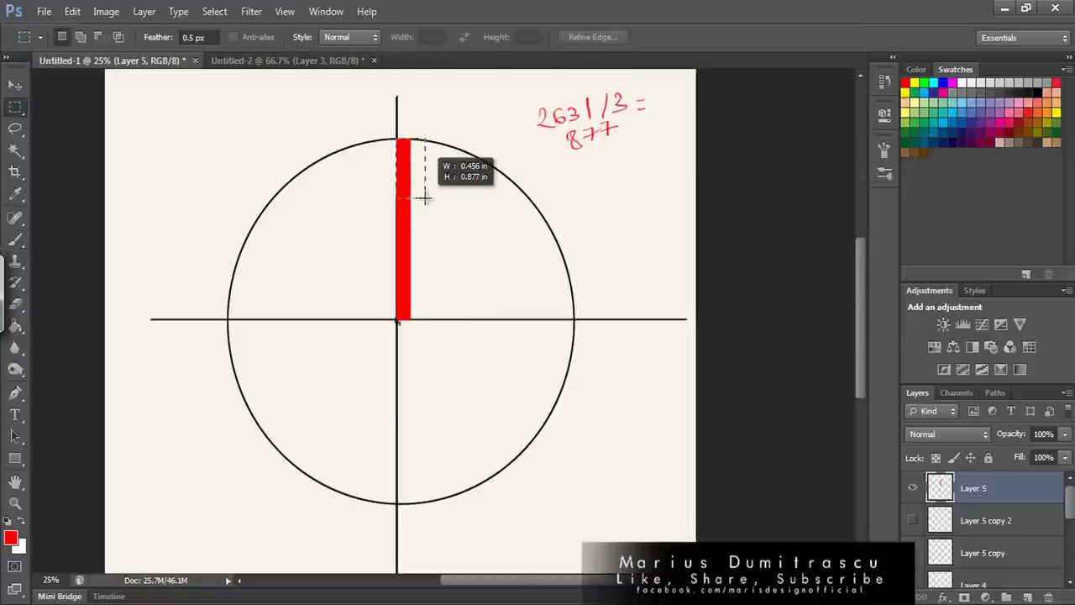
left_click(942, 82)
key("g")
left_click(419, 172)
key("m")
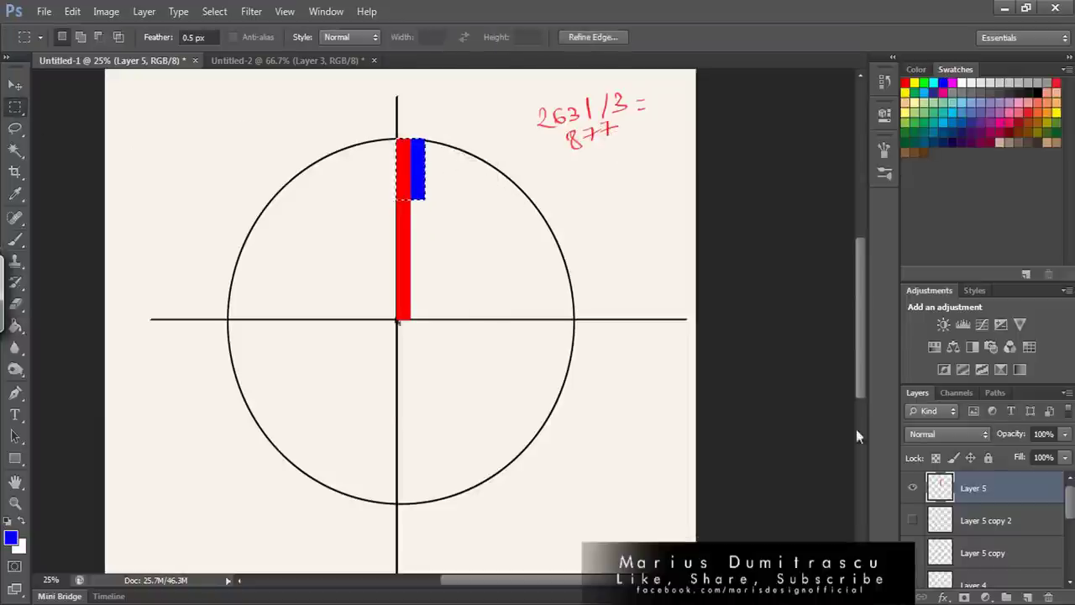
right_click(502, 170)
left_click(550, 321)
left_click_drag(444, 176, 477, 303)
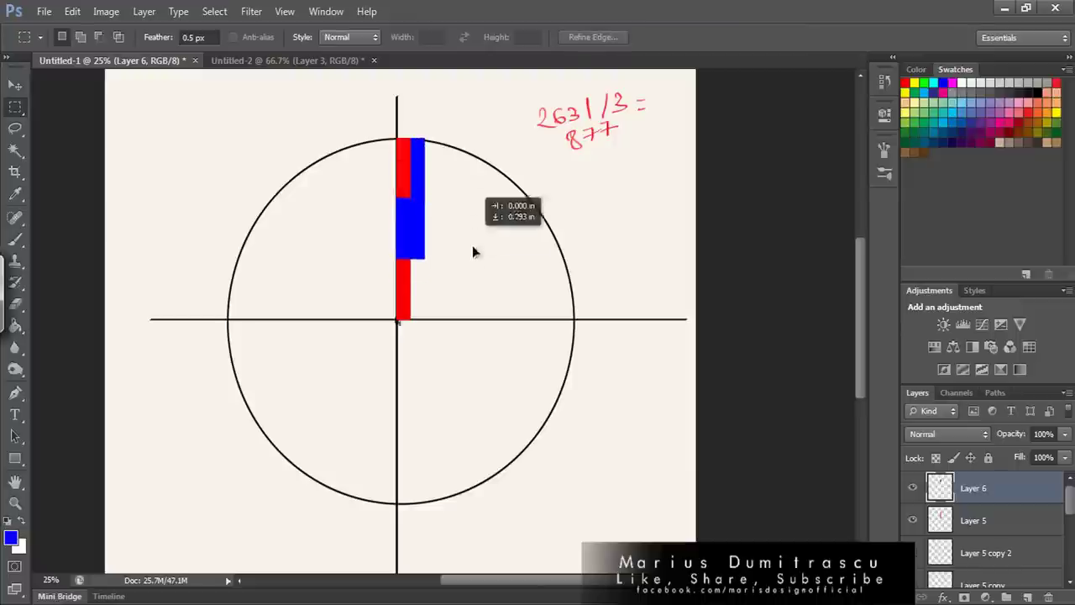
- Stroke a blue horizontal line across the circle and copy it down to the lower third mark
key("p")
left_click(1021, 596)
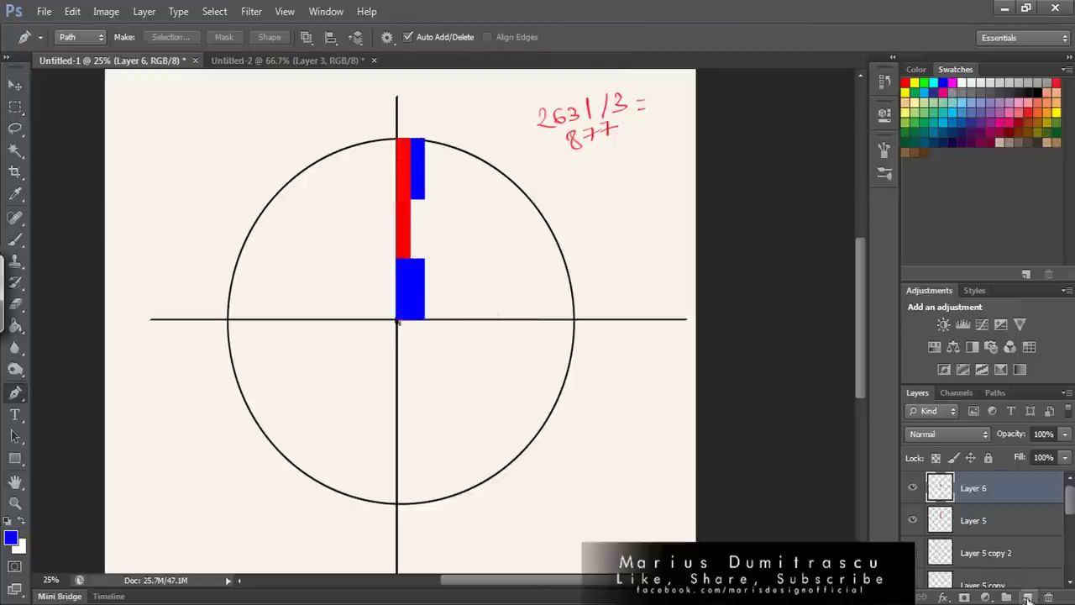
left_click(232, 196)
left_click(609, 197)
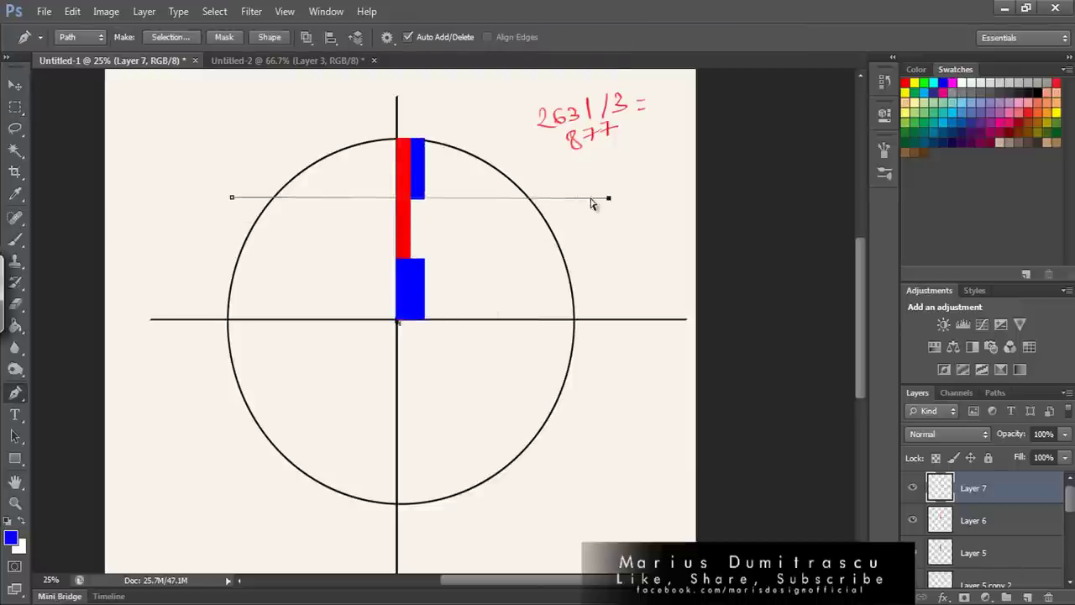
right_click(512, 148)
left_click(588, 220)
left_click(627, 223)
right_click(629, 221)
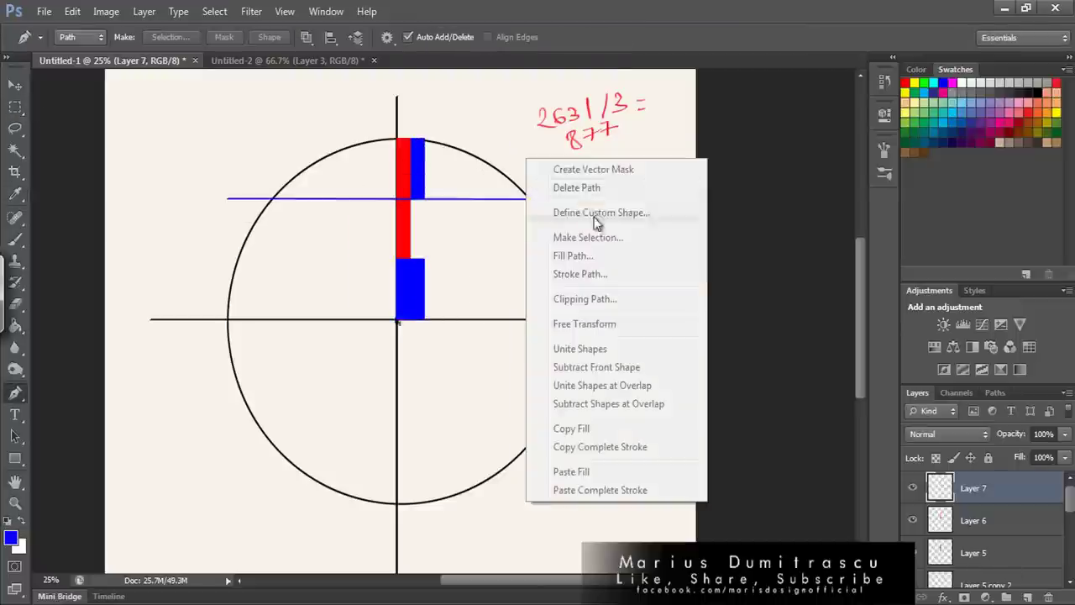
key("m")
right_click(562, 206)
left_click(562, 188)
left_click_drag(590, 227, 571, 285)
key("ctrl+t")
key("Return")
- Stroke a red diagonal line from the wheel centre and mirror a copy to the left side
key("b")
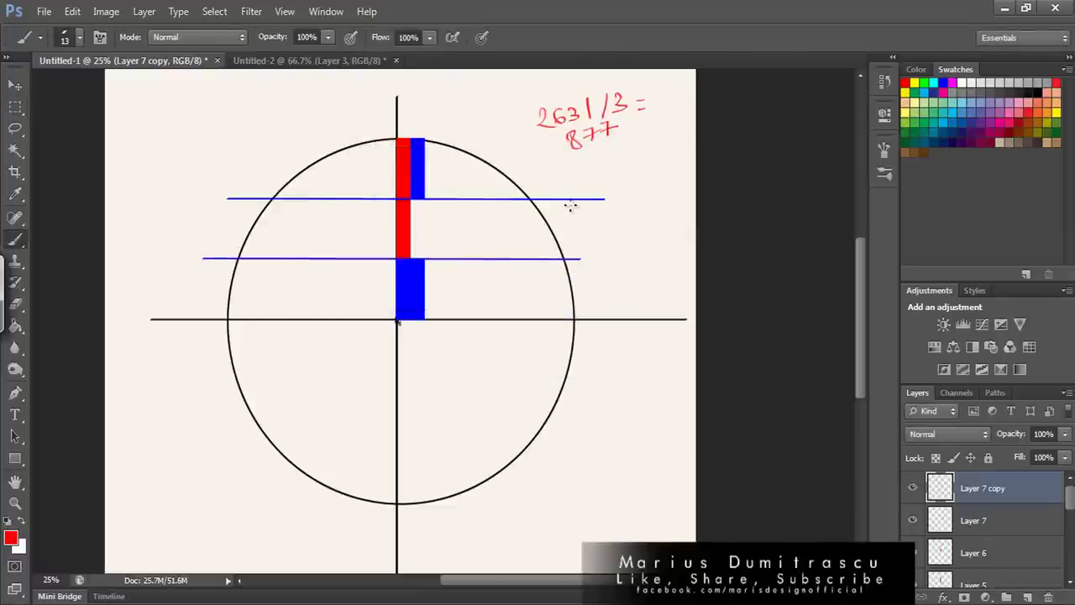
key("p")
key("ctrl+shift+alt+n")
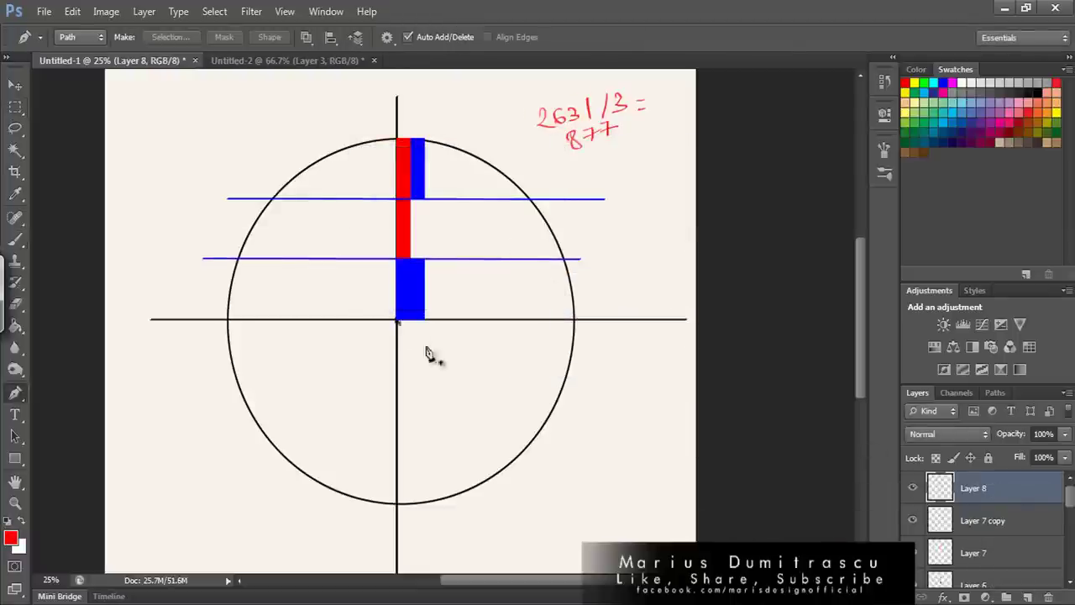
left_click(397, 320)
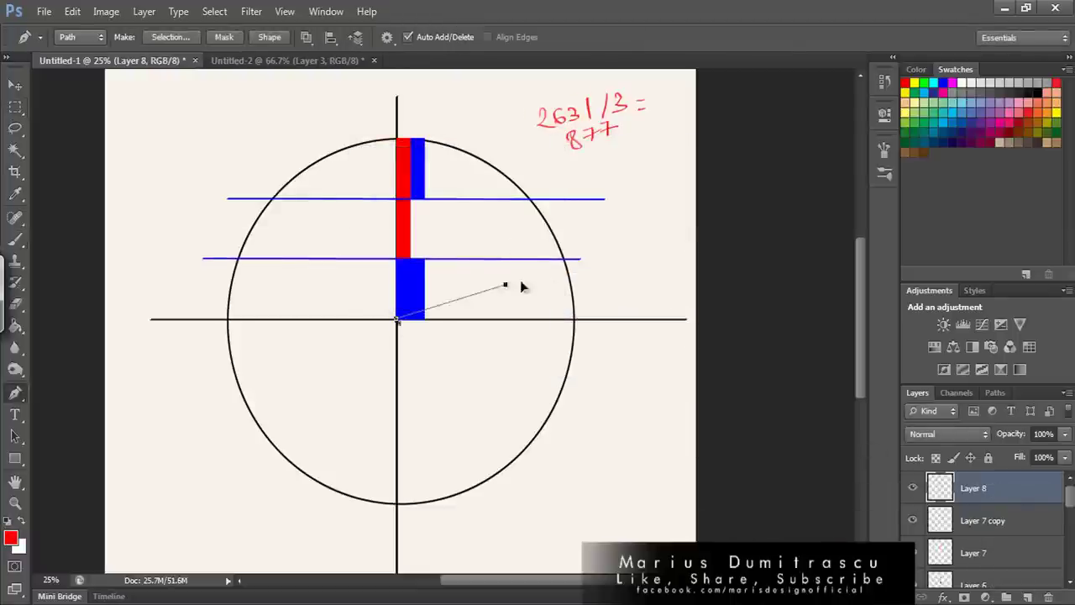
right_click(639, 182)
left_click(652, 219)
right_click(613, 234)
left_click(641, 262)
left_click(664, 379)
right_click(663, 379)
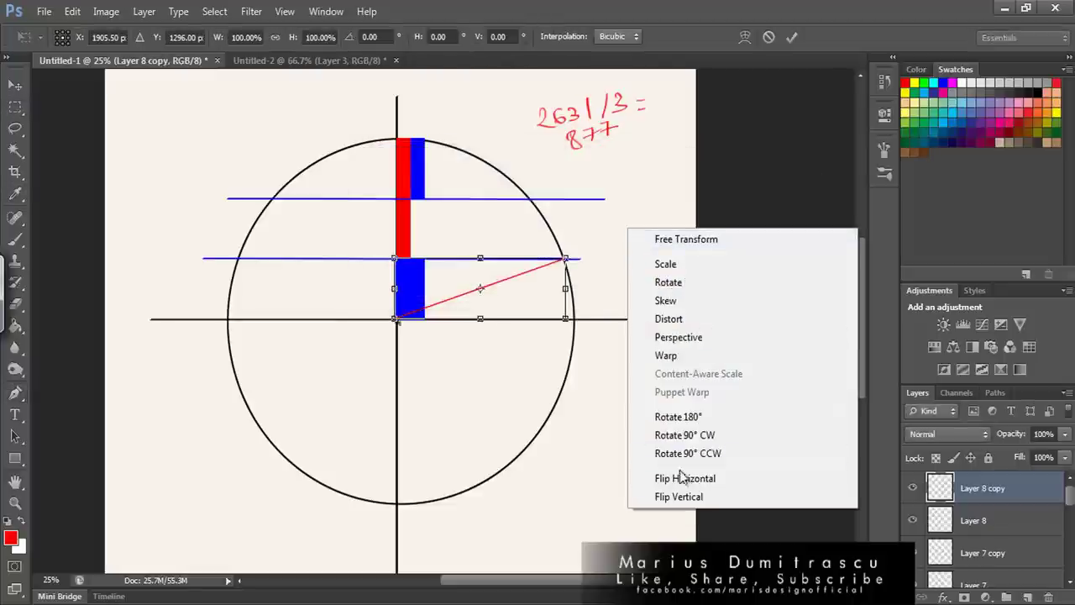
left_click(682, 476)
left_click_drag(531, 290, 364, 291)
key("m")
- Hide the red and blue guide bars, blue lines and division note layers
scroll(1049, 504, "down", 1)
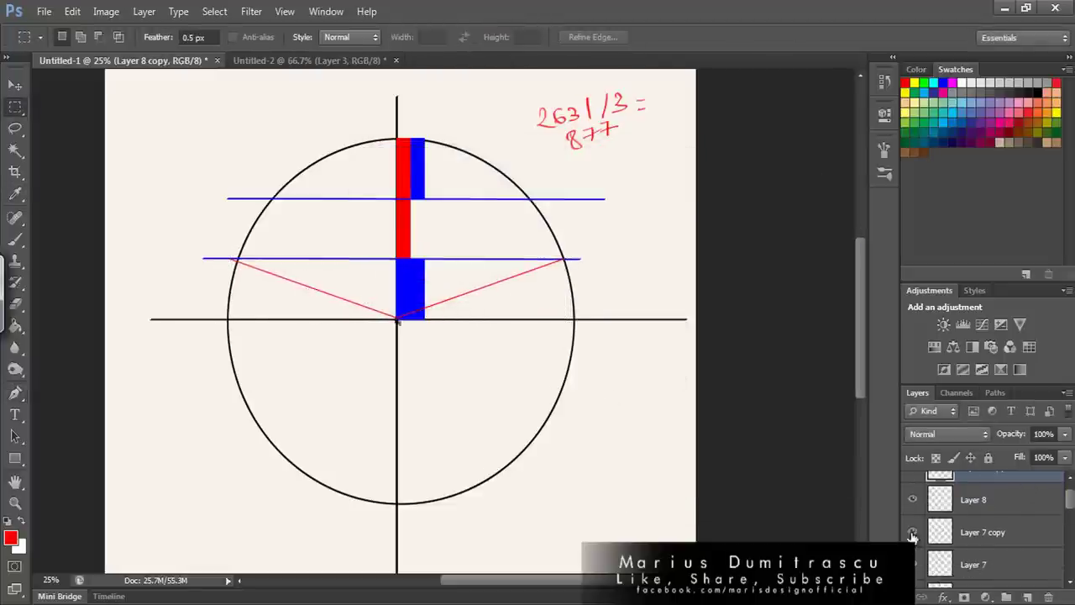
left_click(913, 515)
scroll(1041, 508, "down", 2)
left_click_drag(913, 538, 912, 587)
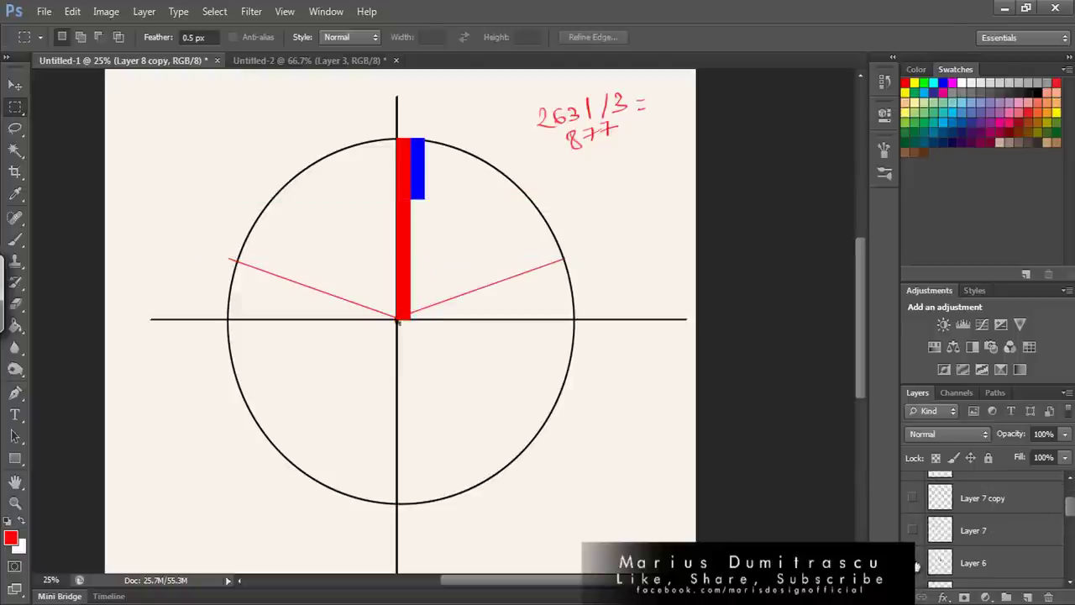
scroll(1071, 487, "up", 2)
- Merge the two red line layers, then duplicate and flip the copy vertically
left_click(974, 520, "ctrl")
right_click(459, 211)
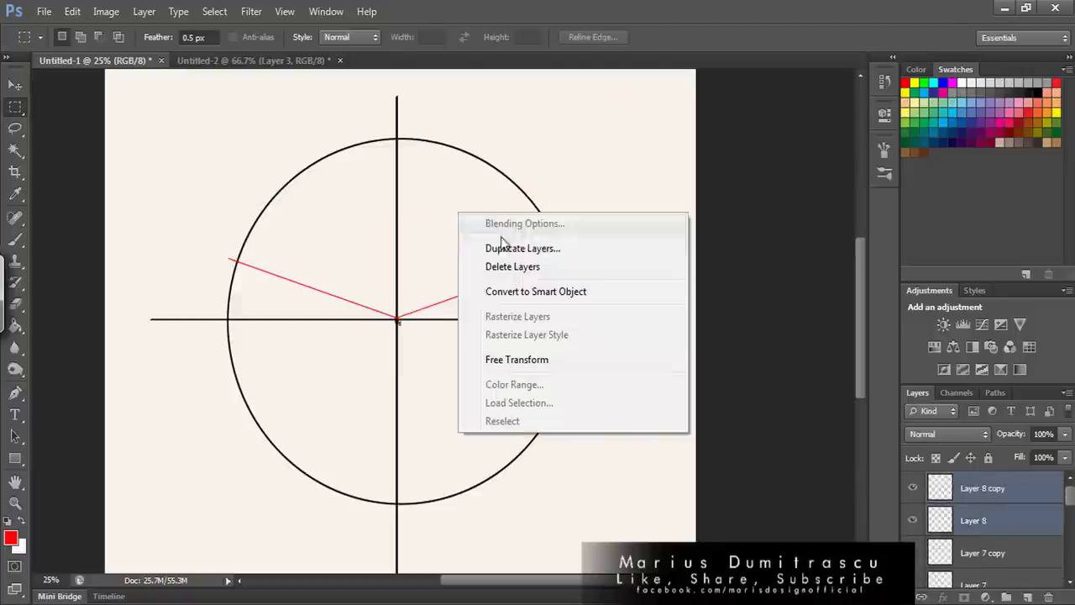
right_click(965, 503)
left_click(760, 446)
right_click(470, 219)
left_click(512, 243)
left_click(678, 184)
key("ctrl+t")
right_click(498, 216)
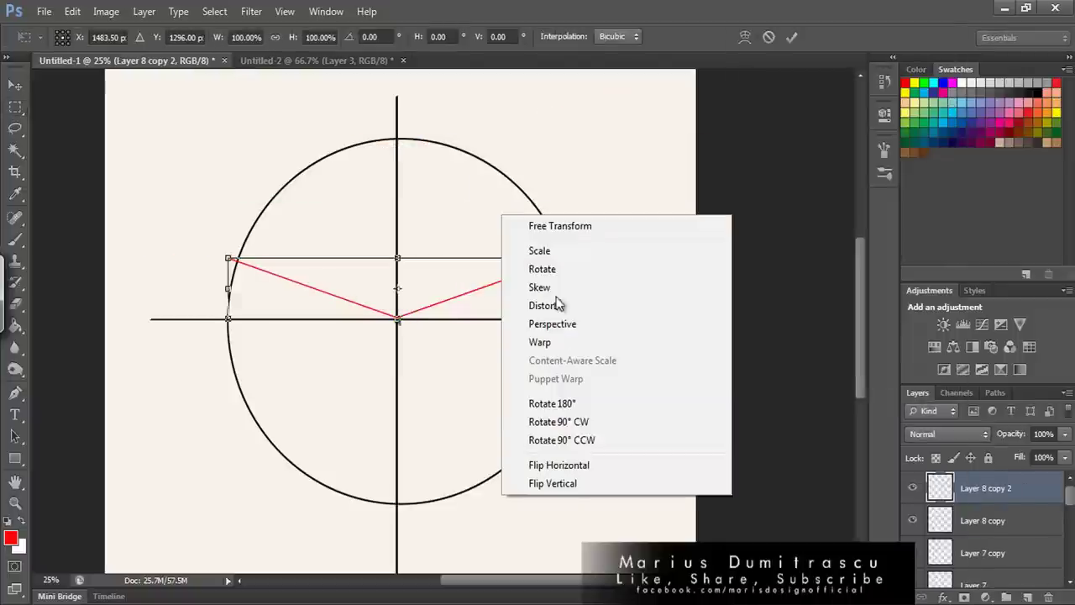
left_click(579, 486)
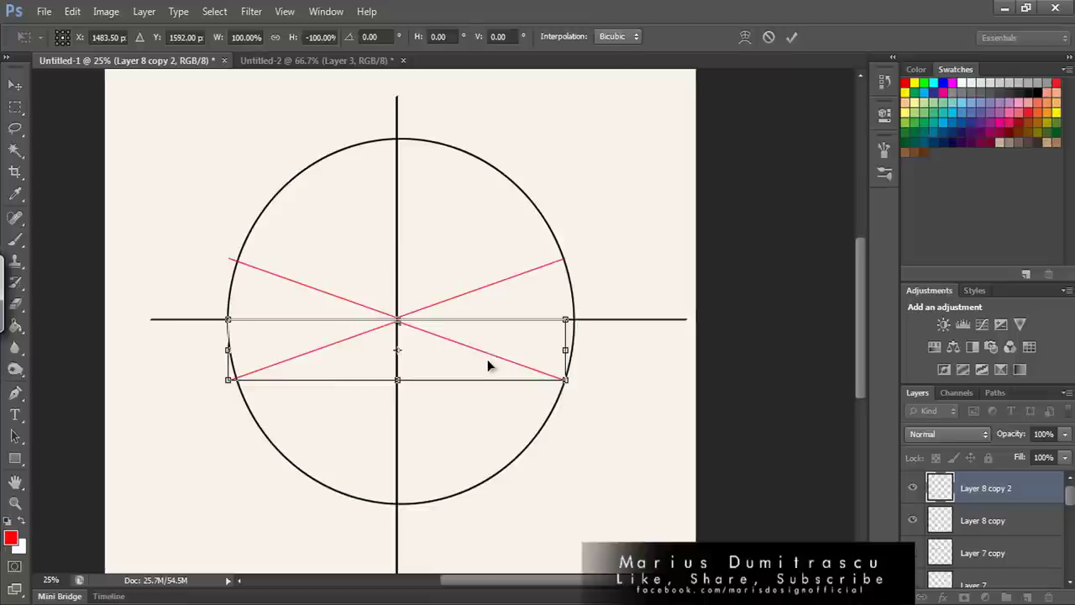
key("Return")
key("ctrl+shift+alt+n")
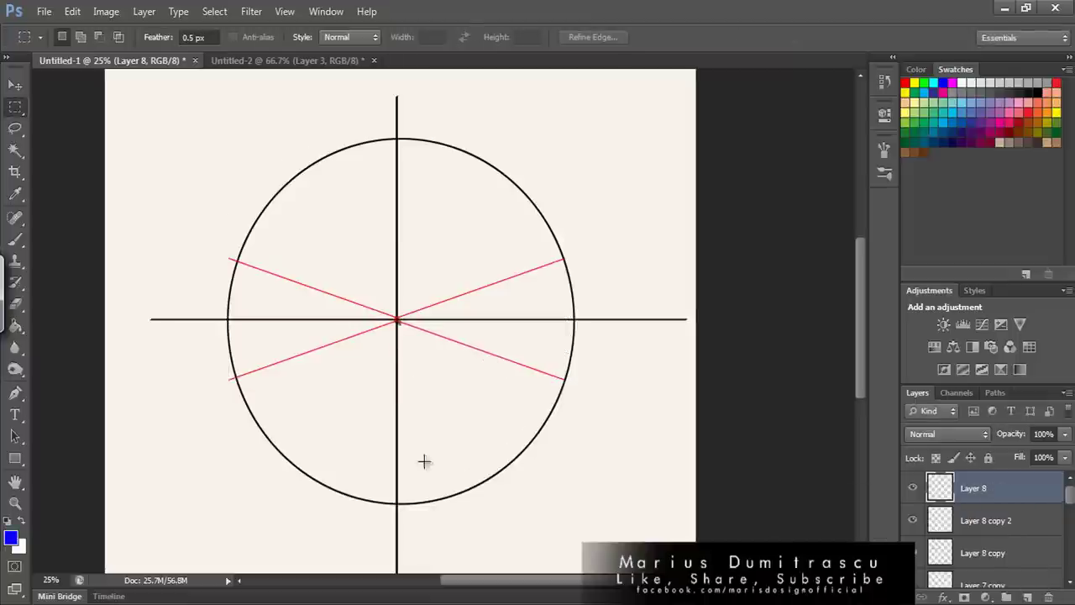
- Brush-write the note 2631 / 5 = 526.2 beside the wheel
left_click_drag(397, 502, 401, 320)
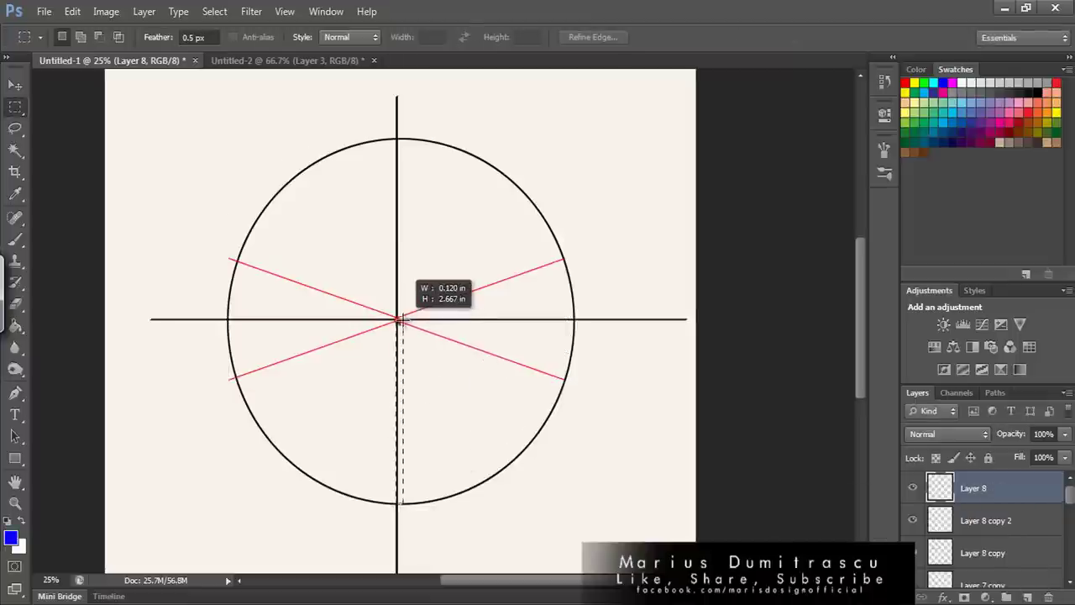
left_click(477, 344)
key("b")
mouse_move(507, 106)
left_mouse_down()
mouse_move(521, 120)
mouse_move(532, 116)
left_mouse_up()
left_click_drag(551, 105, 552, 118)
left_click_drag(569, 97, 571, 112)
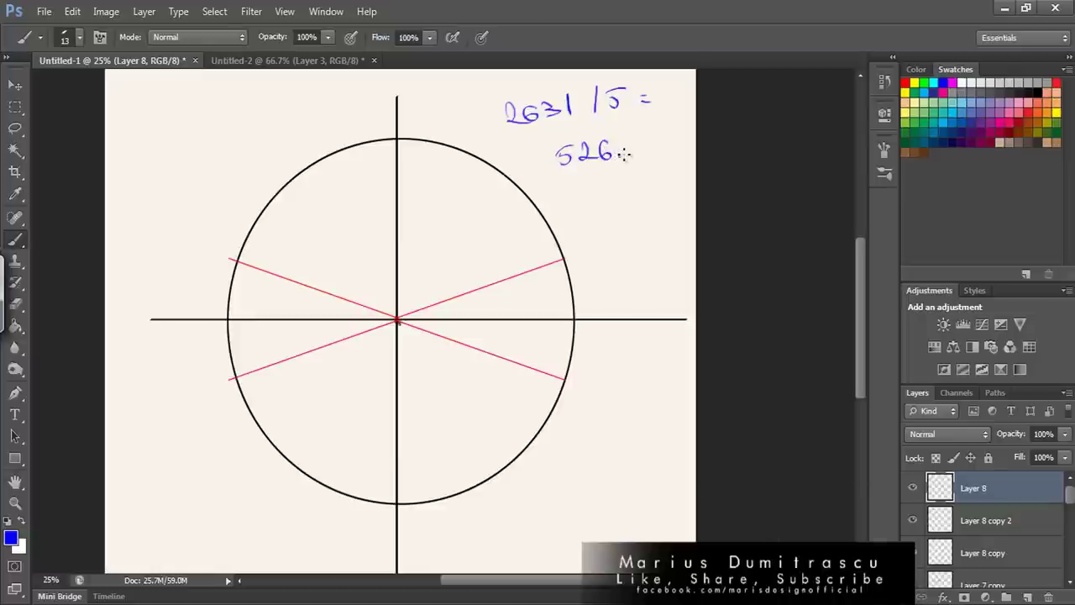
- Fill a blue strip about 0.529 in tall up from the circle's bottom on a new layer
key("m")
left_click_drag(398, 504, 402, 468)
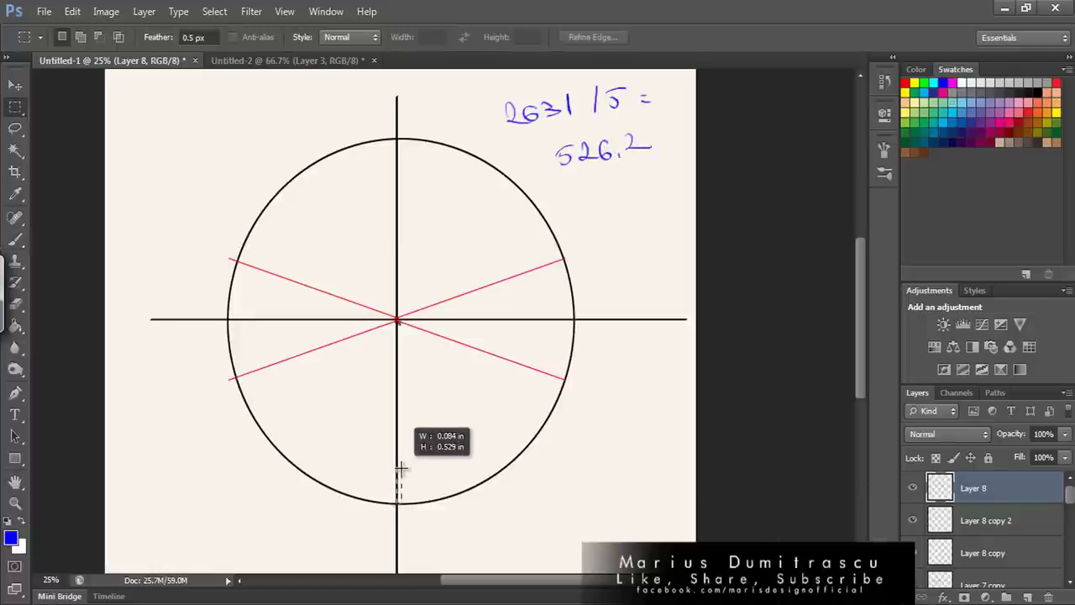
left_click_drag(401, 469, 402, 470)
key("ctrl+shift+alt+n")
key("alt+BackSpace")
key("ctrl+d")
left_click(913, 487)
left_click(913, 487)
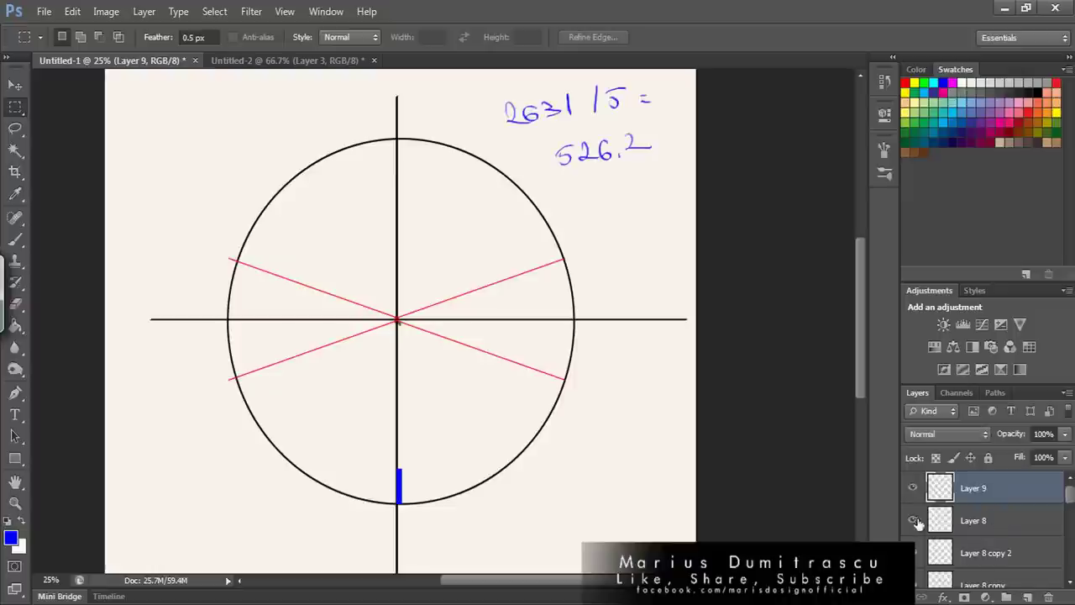
- Stroke a horizontal blue path across the circle at the blue bar's top
key("p")
left_click(202, 468)
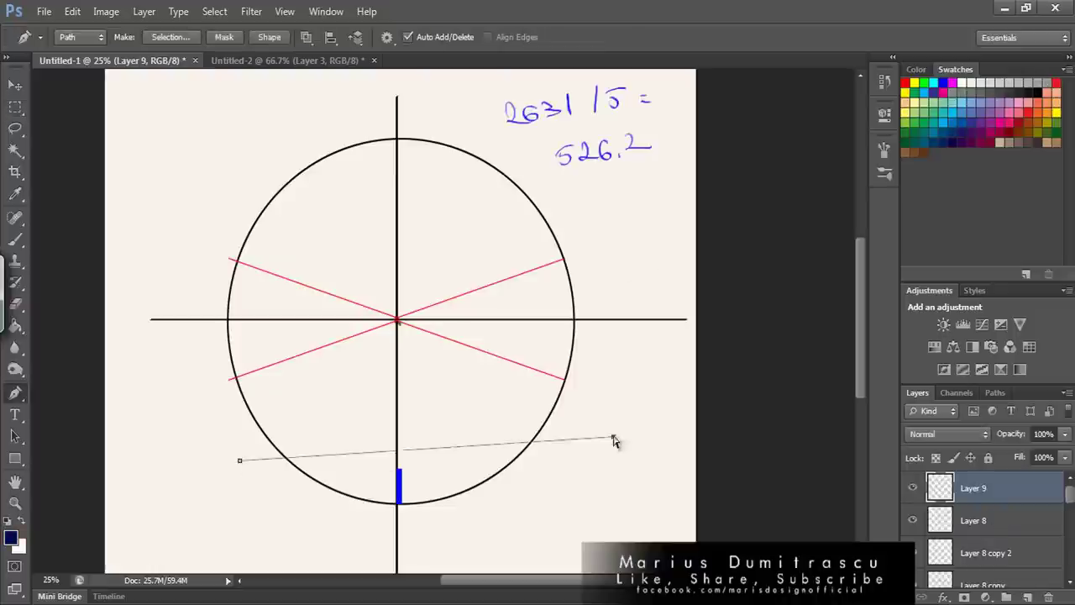
left_click(574, 467)
right_click(574, 467)
left_click(615, 336)
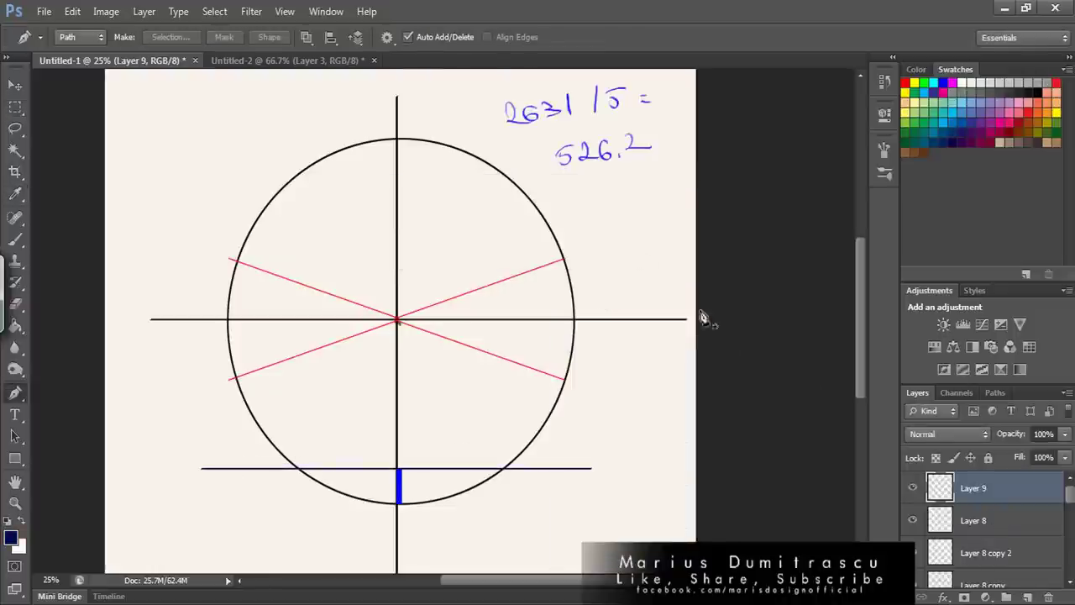
- Stroke a dark blue diagonal line from the circle's edge through the wheel centre
left_click(300, 469)
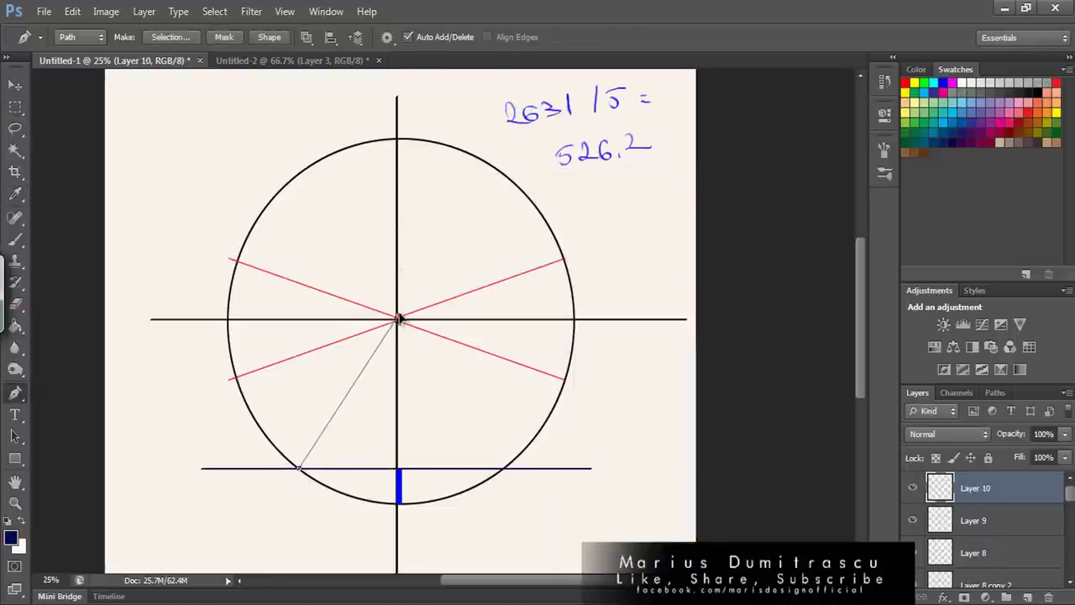
left_click(283, 490)
right_click(283, 491)
left_click(324, 361)
key("Return")
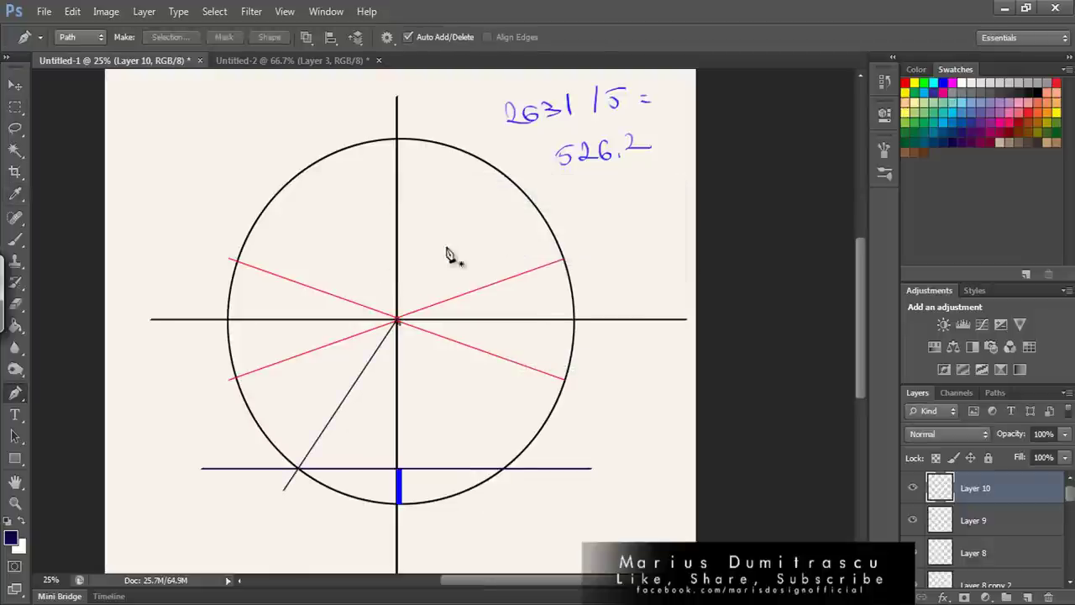
- Duplicate the diagonal line layer, flip the copy horizontally, and align it on the centre
key("ctrl+t")
left_click_drag(480, 443, 479, 388)
key("Escape")
key("m")
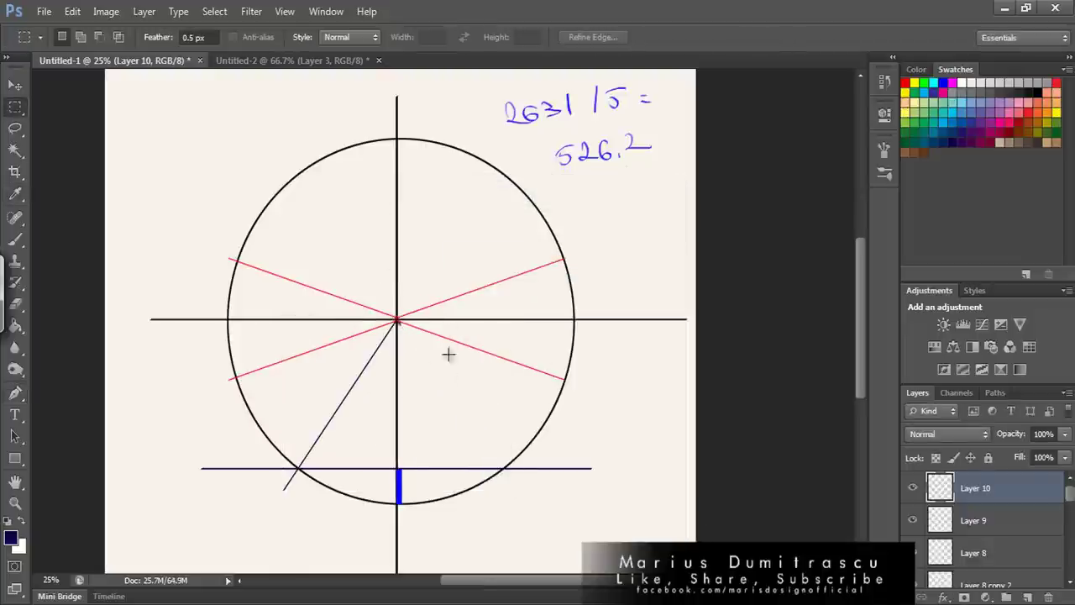
right_click(443, 324)
left_click(485, 352)
right_click(456, 304)
left_click(504, 446)
right_click(561, 281)
left_click(587, 531)
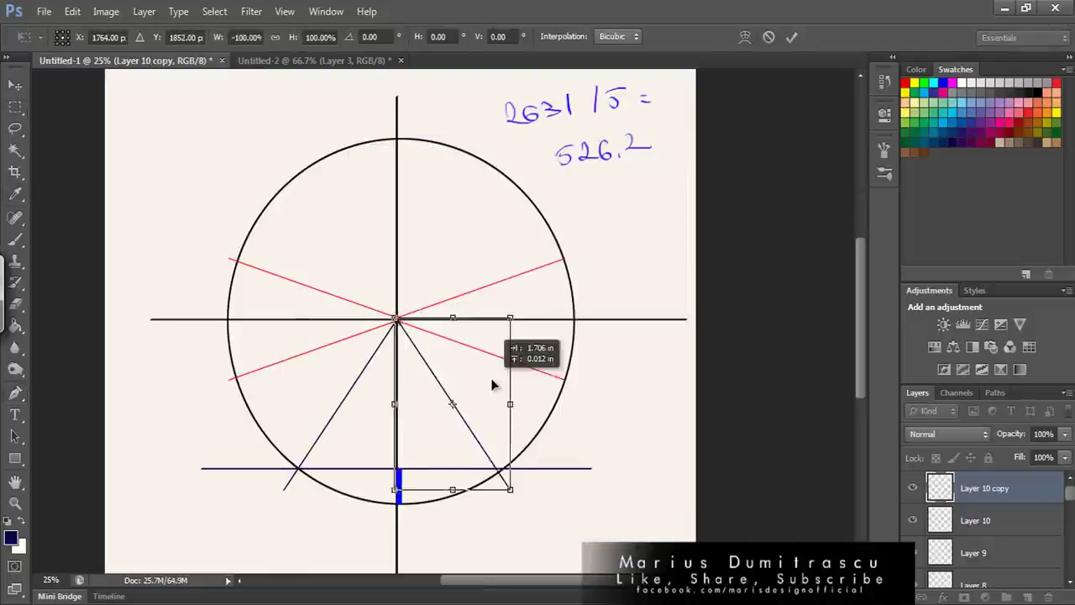
left_click_drag(485, 408, 481, 407)
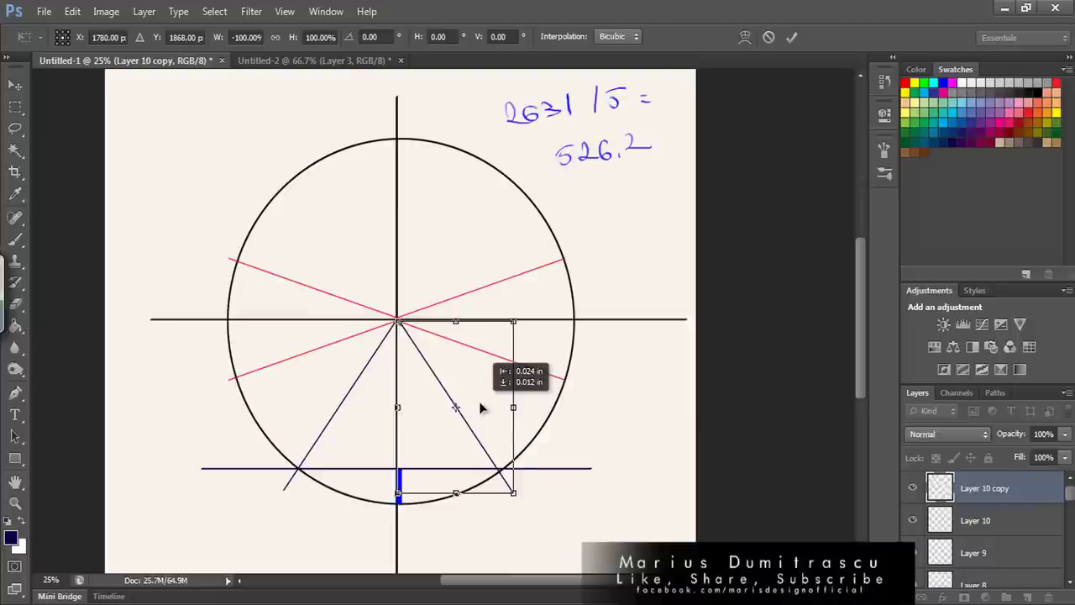
key("Return")
- Select both diagonal line layers and merge them into one
right_click(456, 249)
left_click(496, 277)
left_click(678, 185)
key("ctrl+t")
right_click(554, 233)
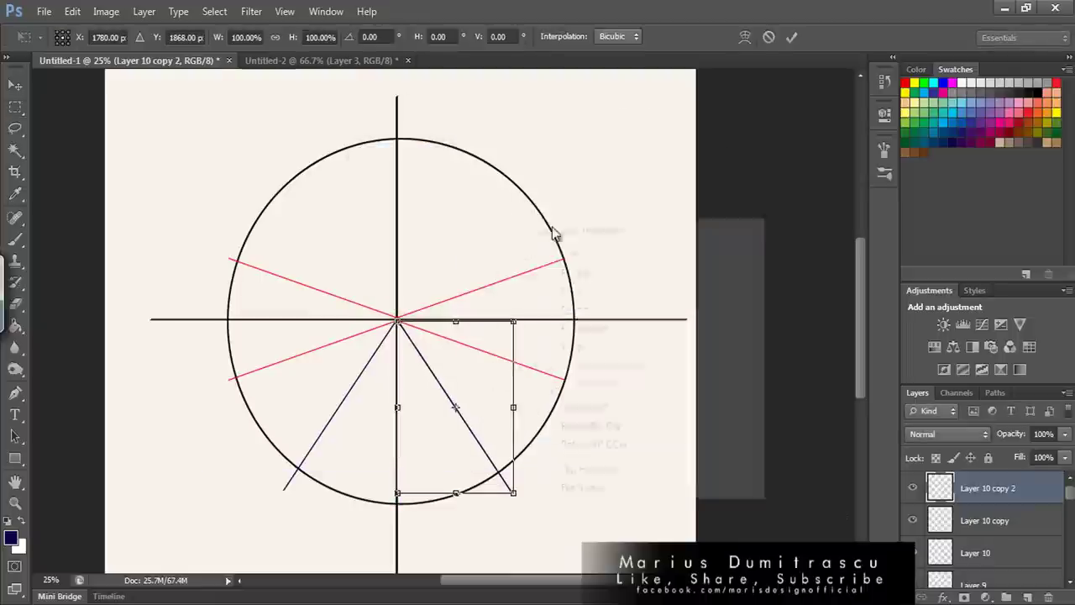
right_click(987, 520)
left_click(756, 401)
right_click(554, 227)
left_click(546, 254)
- Duplicate the merged diagonals and flip the copy vertically to complete the X
key("Return")
right_click(487, 193)
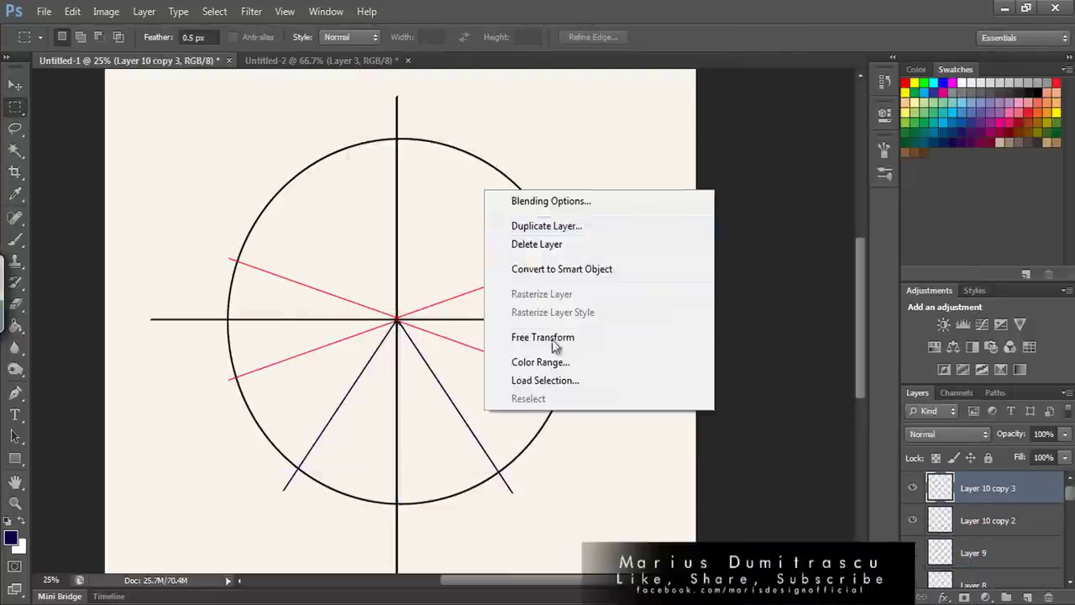
left_click(543, 336)
right_click(532, 232)
left_click(612, 507)
key("Return")
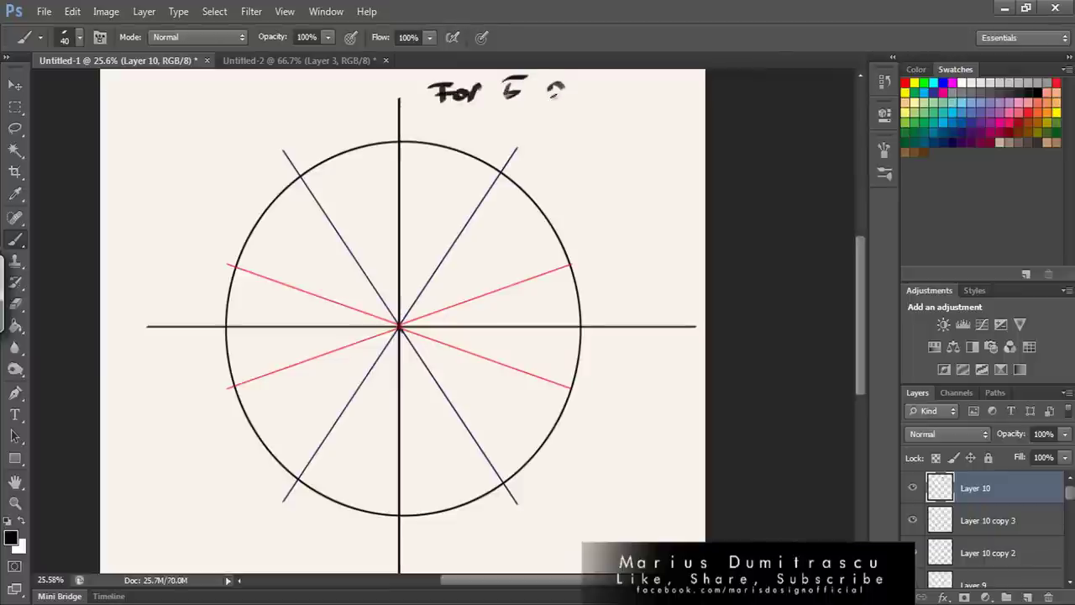
- Write 'spokes' in the top note, number the top section 1, and sketch trial spoke strokes
left_click_drag(557, 90, 618, 89)
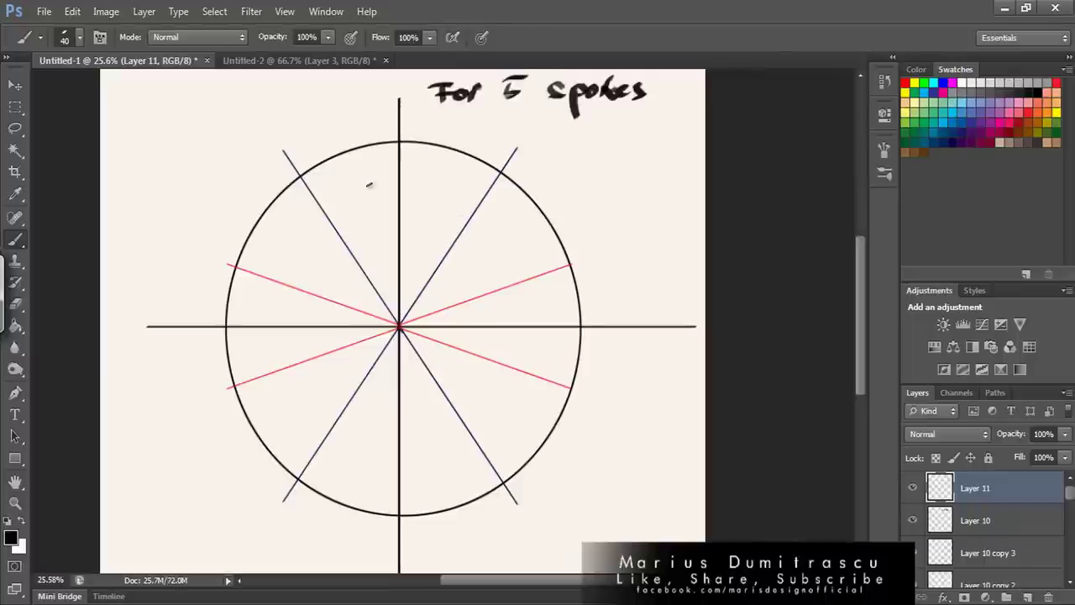
left_click_drag(369, 185, 388, 194)
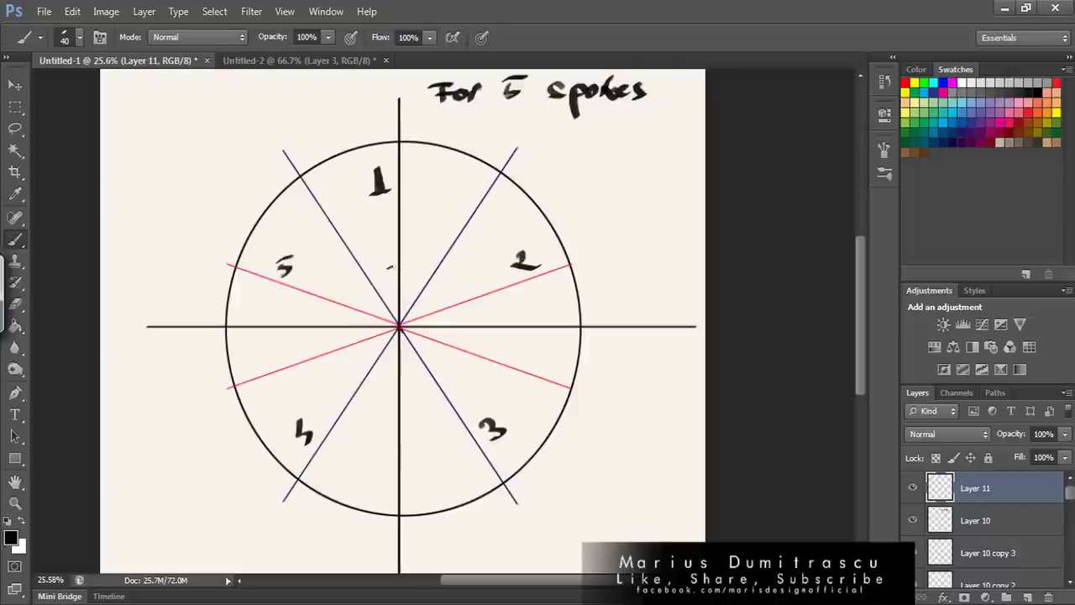
mouse_move(227, 264)
left_mouse_down()
mouse_move(399, 323)
mouse_move(383, 107)
left_mouse_up()
mouse_move(399, 323)
left_mouse_down()
mouse_move(635, 240)
mouse_move(492, 443)
left_mouse_up()
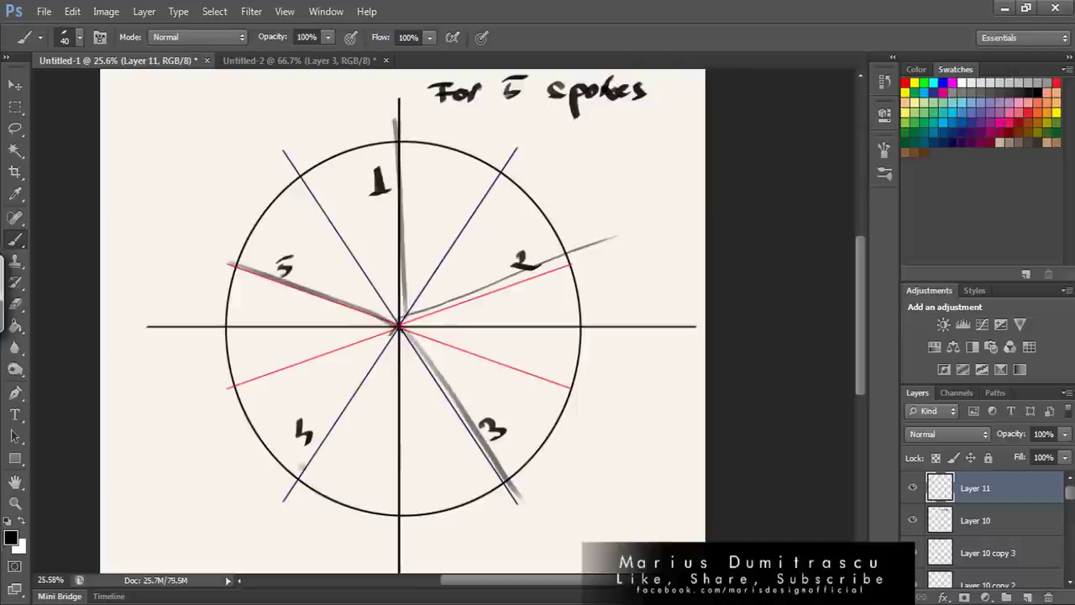
- Undo the trial spoke strokes, hide the numbered strokes layer, and select Layer 10
key("ctrl+alt+z")
key("ctrl+alt+z")
key("ctrl+alt+z")
key("ctrl+alt+z")
key("ctrl+alt+z")
key("ctrl+alt+z")
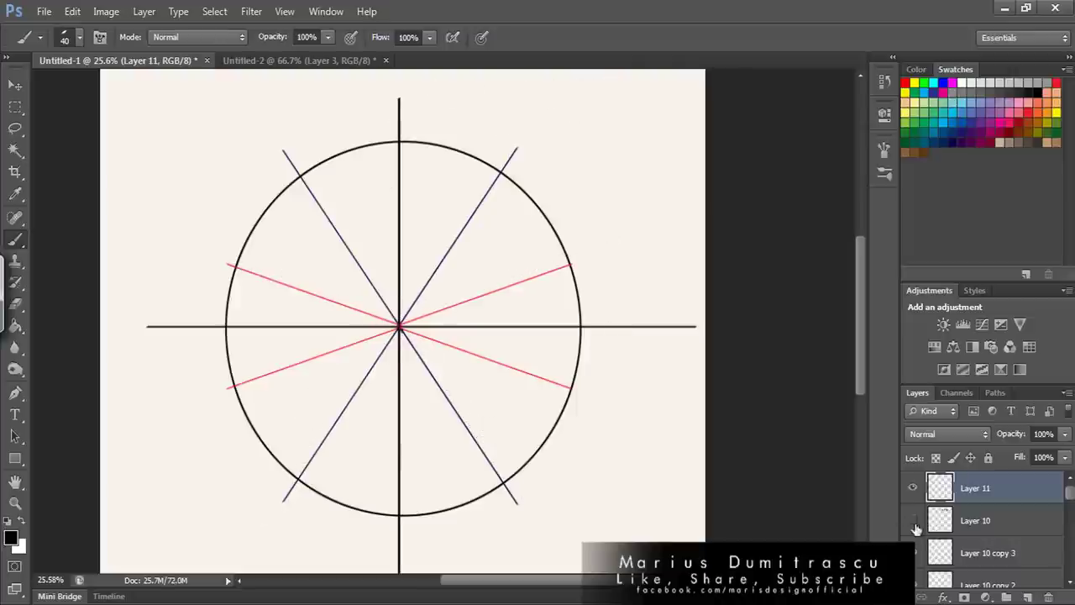
left_click(975, 520)
left_click(912, 521)
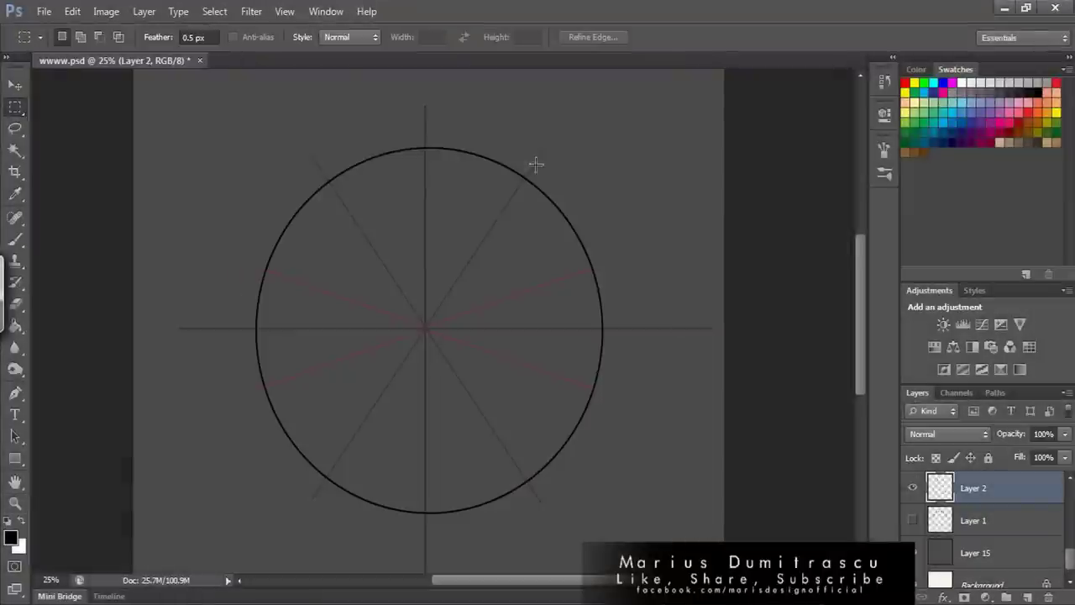
- Duplicate the rim circle and scale the copies inward for a second rim and inner barrel
key("ctrl+j")
key("ctrl+t")
left_click_drag(604, 146, 445, 282)
key("Return")
key("Return")
key("ctrl+t")
right_click(590, 188)
left_click(625, 221)
- Shrink another circle copy into the hub and add a new layer for sketching the spoke
key("Return")
key("ctrl+j")
key("ctrl+t")
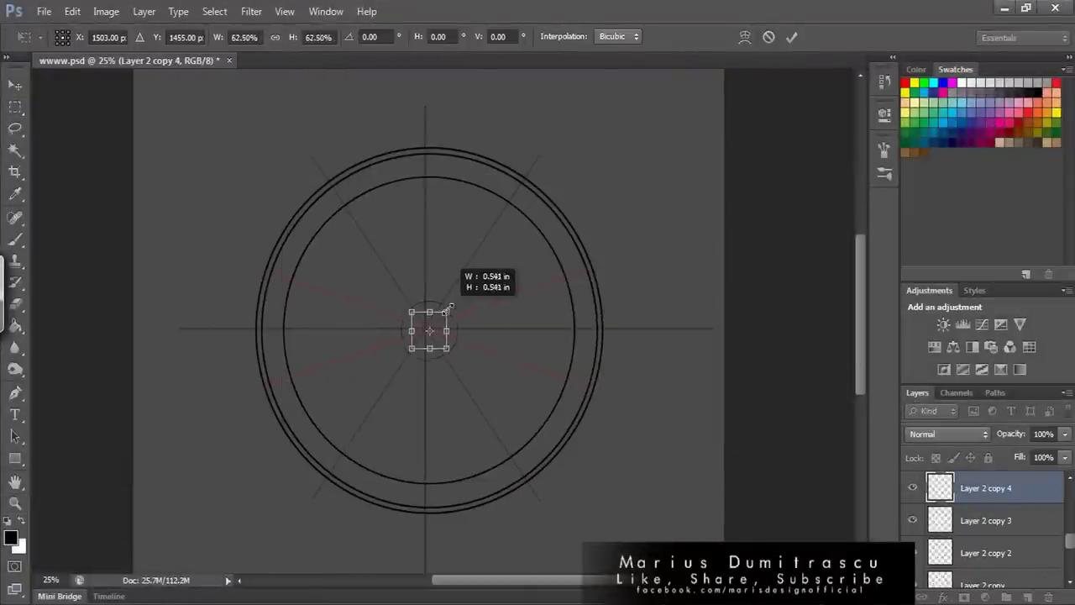
key("Return")
key("m")
scroll(991, 529, "up", 1)
key("ctrl+shift+alt+n")
key("b")
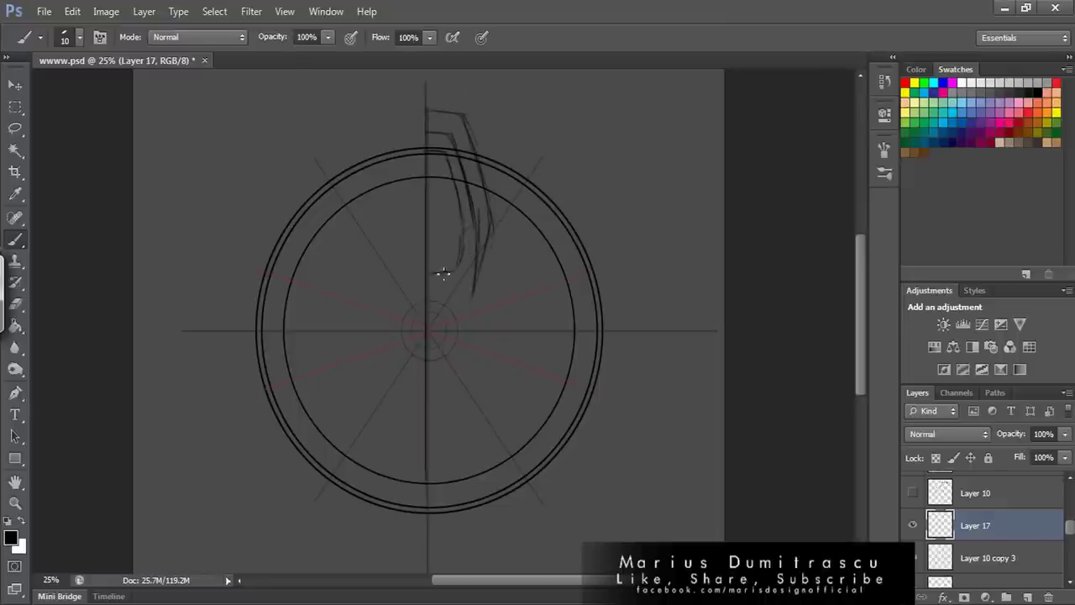
- Make the spoke sketch narrower, shorter toward the hub, and aligned to the centre line
key("ctrl+t")
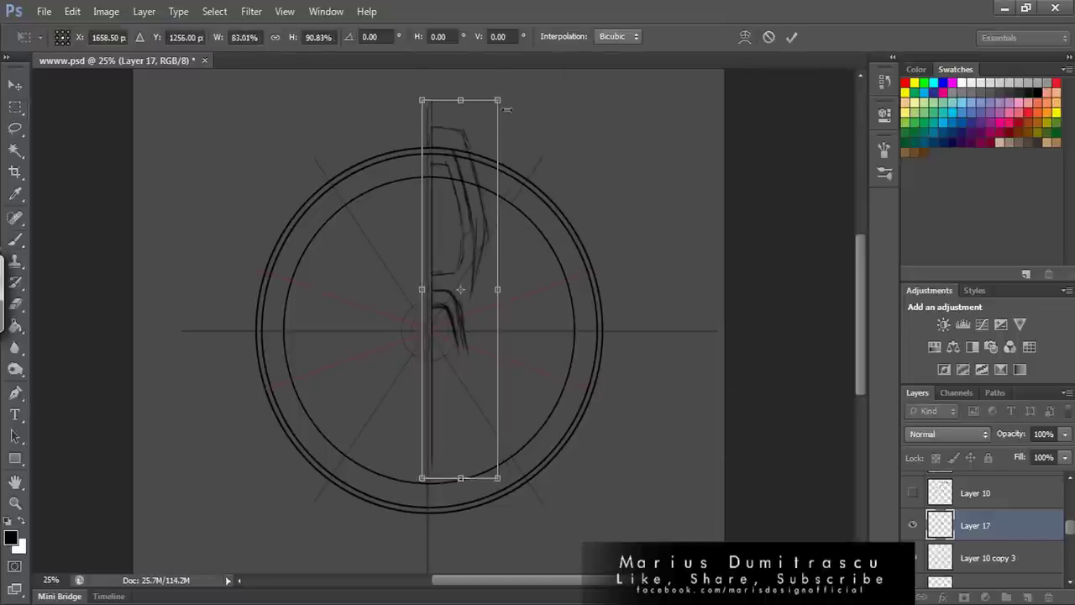
left_click_drag(504, 108, 492, 137)
left_click_drag(492, 276, 462, 263)
left_click_drag(444, 417, 446, 422)
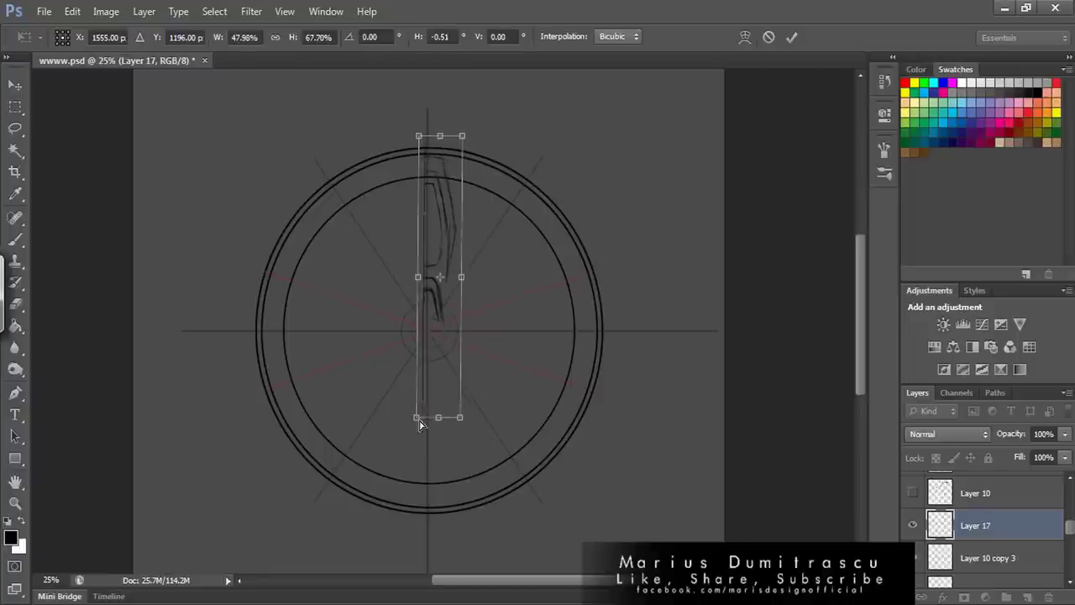
key("Return")
- Duplicate the spoke half, flip it horizontally, and place it beside the original
key("ctrl+j")
key("ctrl+plus")
key("ctrl+t")
right_click(642, 175)
left_click(708, 423)
left_click_drag(464, 211, 403, 210)
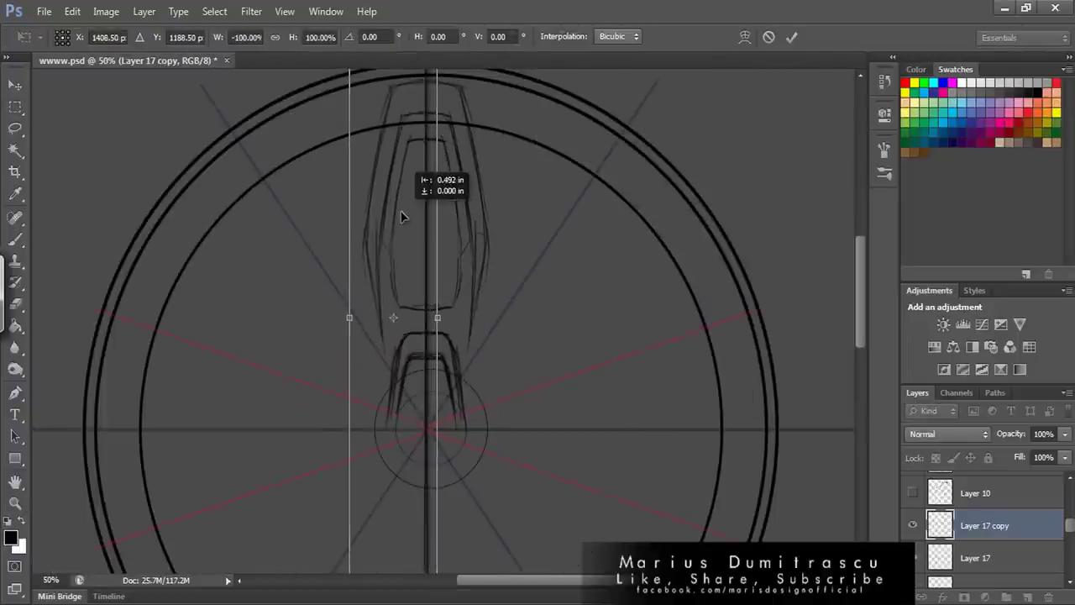
key("Return")
- Nudge the mirrored spoke half into symmetrical alignment
right_click(524, 202)
left_click(571, 256)
right_click(521, 176)
key("Escape")
key("ctrl+t")
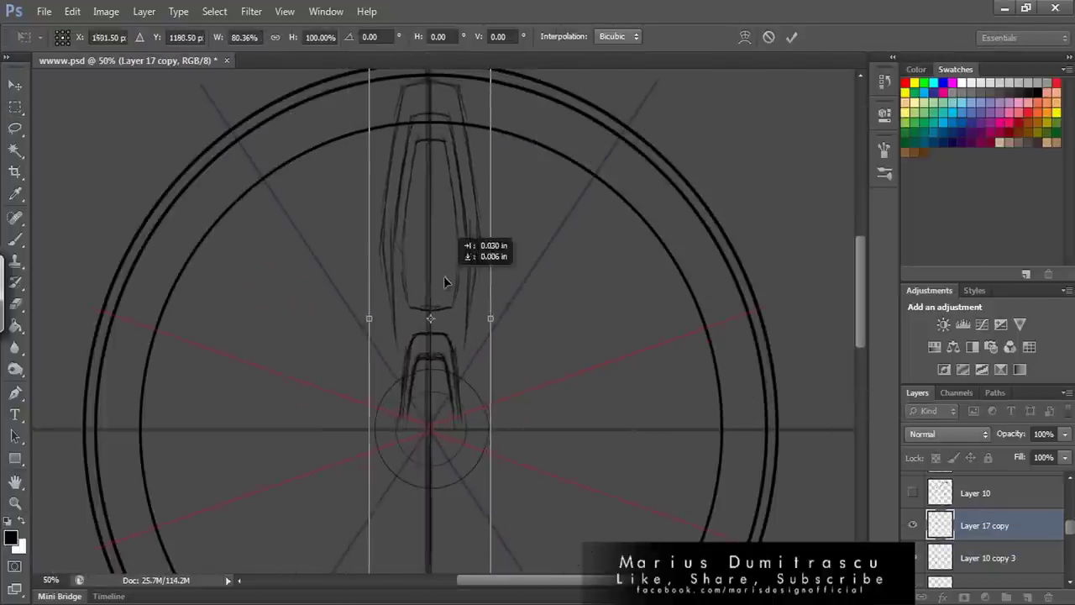
left_click_drag(443, 275, 453, 278)
key("Return")
- Refine the spoke outlines with the Brush on a rotated view, then zoom out
key("b")
left_click_drag(413, 84, 227, 242)
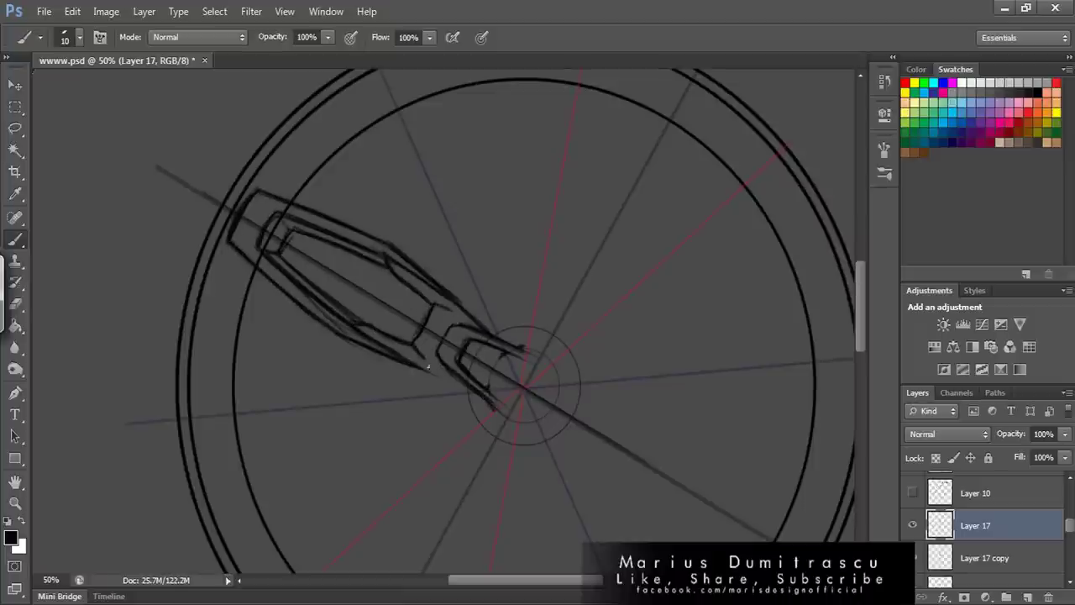
left_click_drag(528, 292, 446, 389)
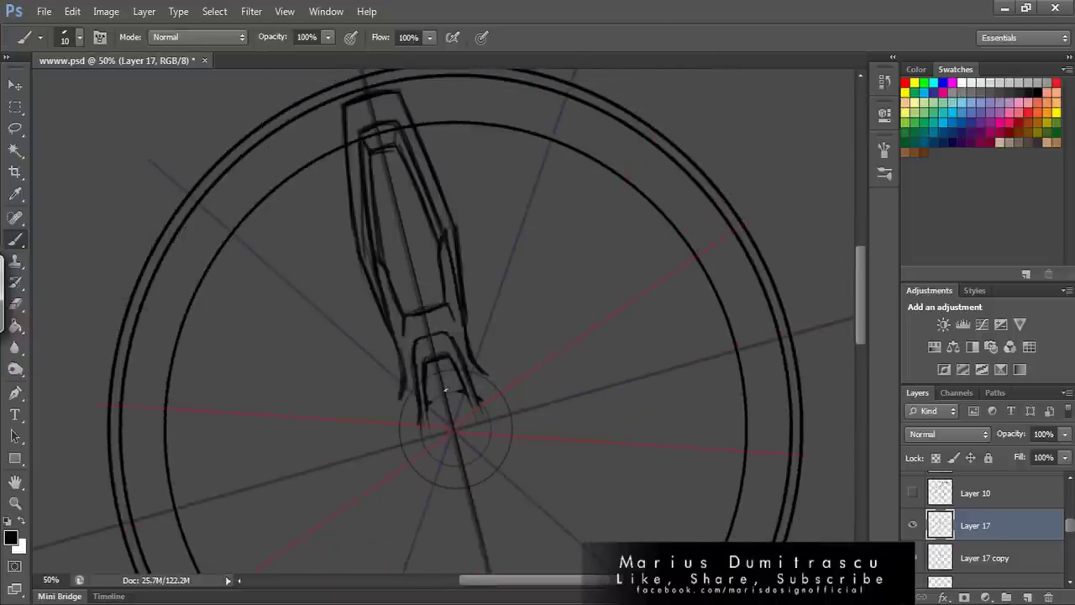
key("m")
key("ctrl+minus")
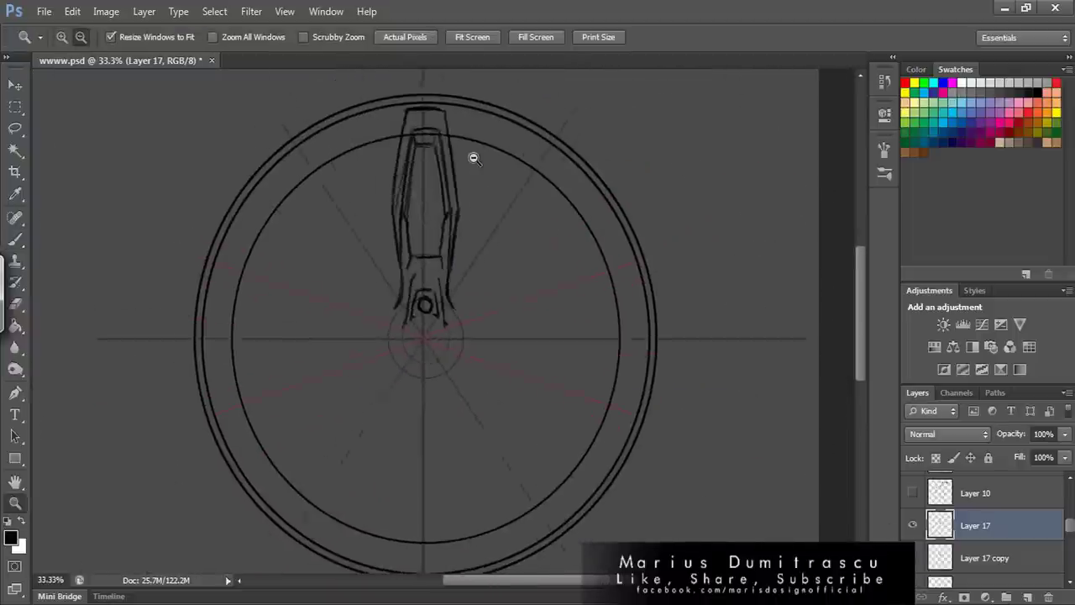
- Place the second and third spoke copies, each rotated about 72° around the hub
left_click_drag(473, 156, 582, 249)
key("ctrl+t")
mouse_move(638, 202)
left_mouse_down()
mouse_move(599, 244)
mouse_move(603, 261)
left_mouse_up()
key("Return")
key("ctrl+alt+j")
left_click(682, 186)
key("ctrl+t")
left_click_drag(672, 243, 647, 378)
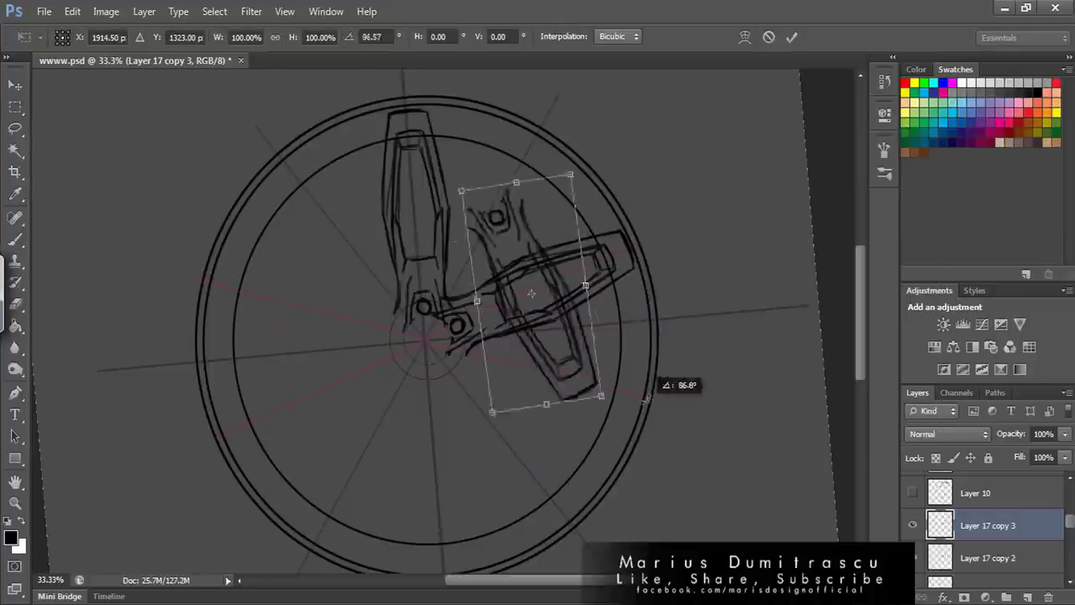
mouse_move(483, 320)
left_mouse_down()
mouse_move(530, 443)
mouse_move(515, 434)
left_mouse_up()
key("Return")
- Place the fourth and fifth spoke copies in the lower and upper-left gaps
key("ctrl+j")
key("ctrl+t")
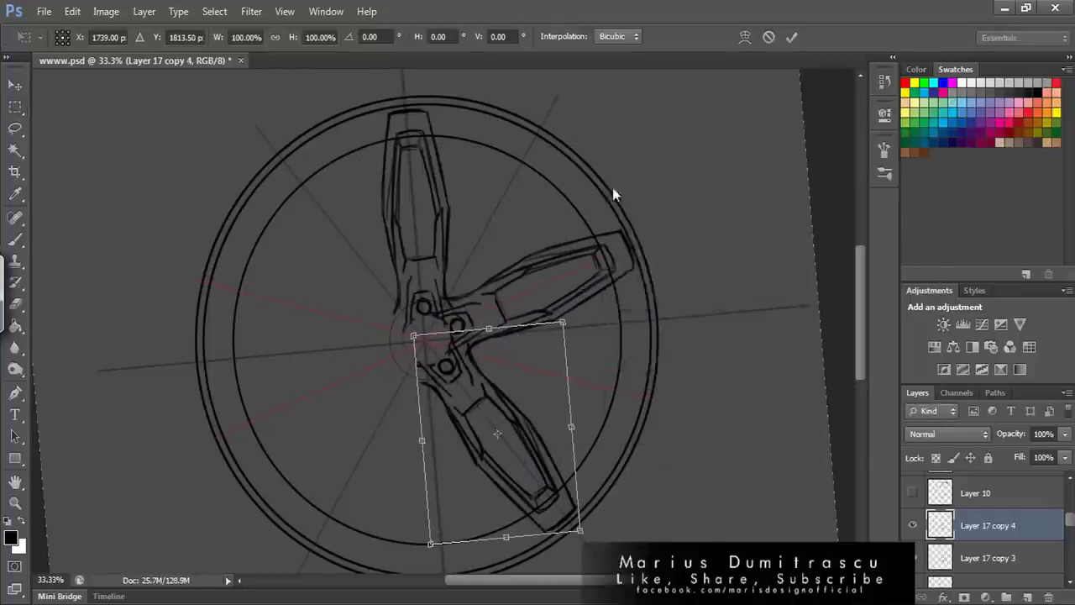
mouse_move(525, 378)
left_mouse_down()
mouse_move(404, 380)
mouse_move(422, 396)
left_mouse_up()
key("Return")
key("ctrl+j")
key("ctrl+t")
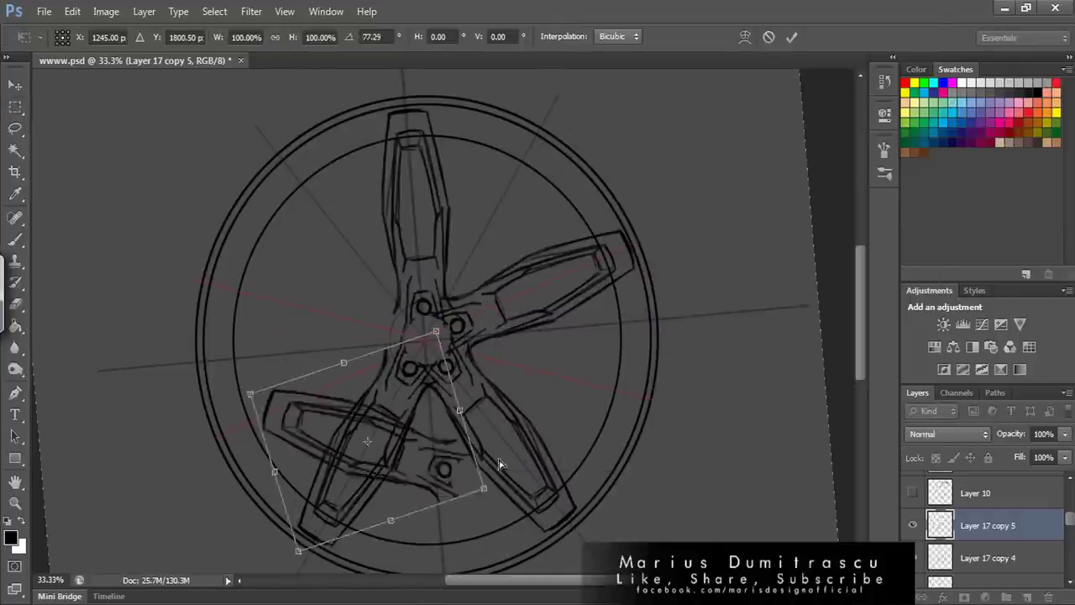
left_click_drag(492, 456, 453, 217)
left_click_drag(416, 256, 395, 249)
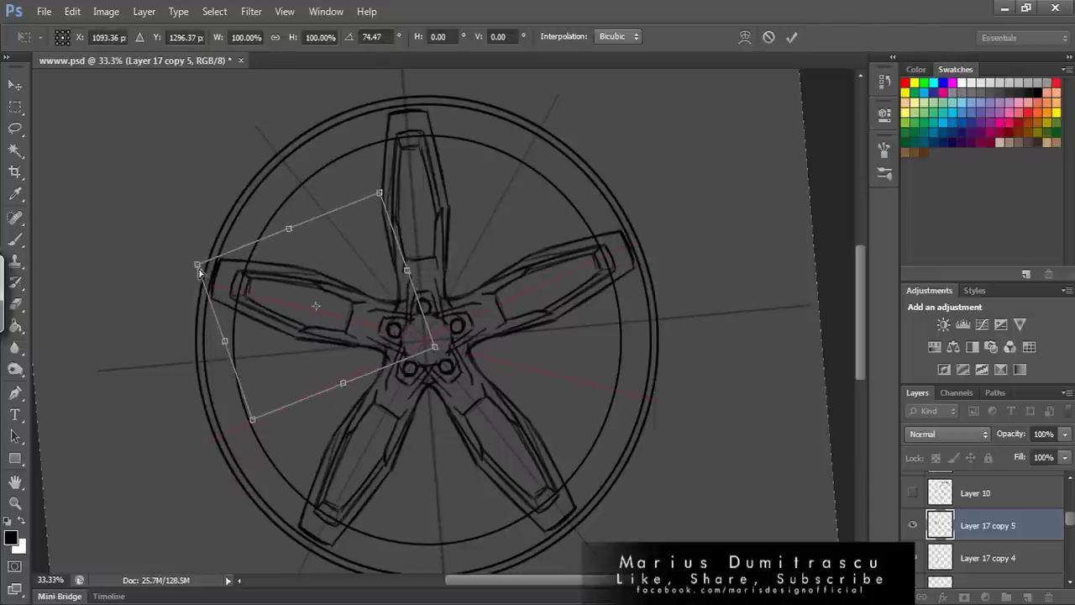
key("Return")
key("m")
mouse_move(1070, 519)
left_mouse_down()
mouse_move(1071, 570)
mouse_move(1071, 521)
left_mouse_up()
key("b")
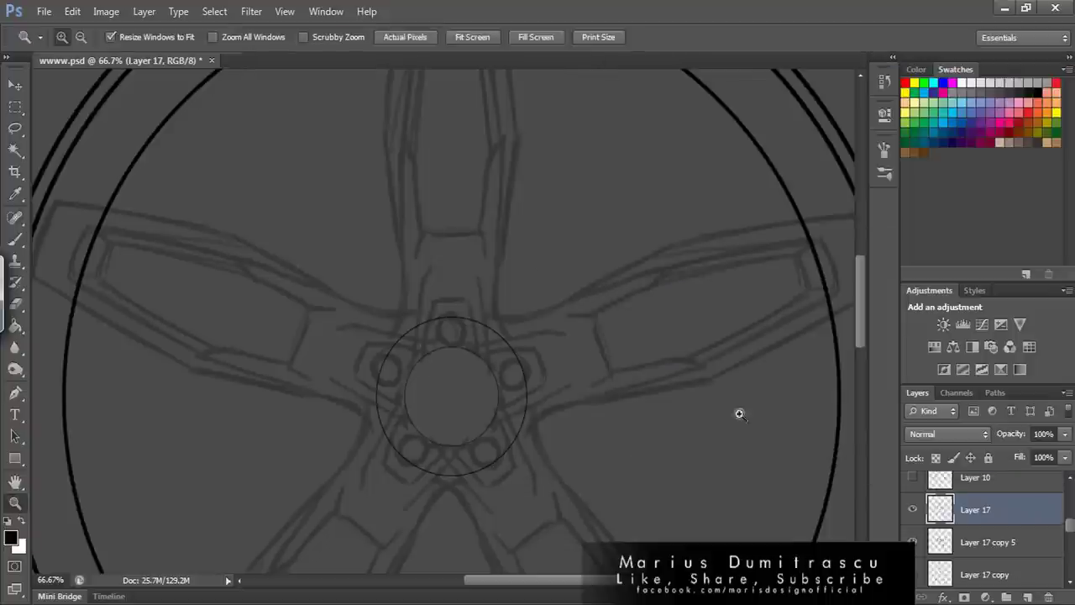
- Sketch part of the hub outline with the Brush and select the Layer 17 copy 5 spoke
key("b")
left_click_drag(498, 268, 542, 313)
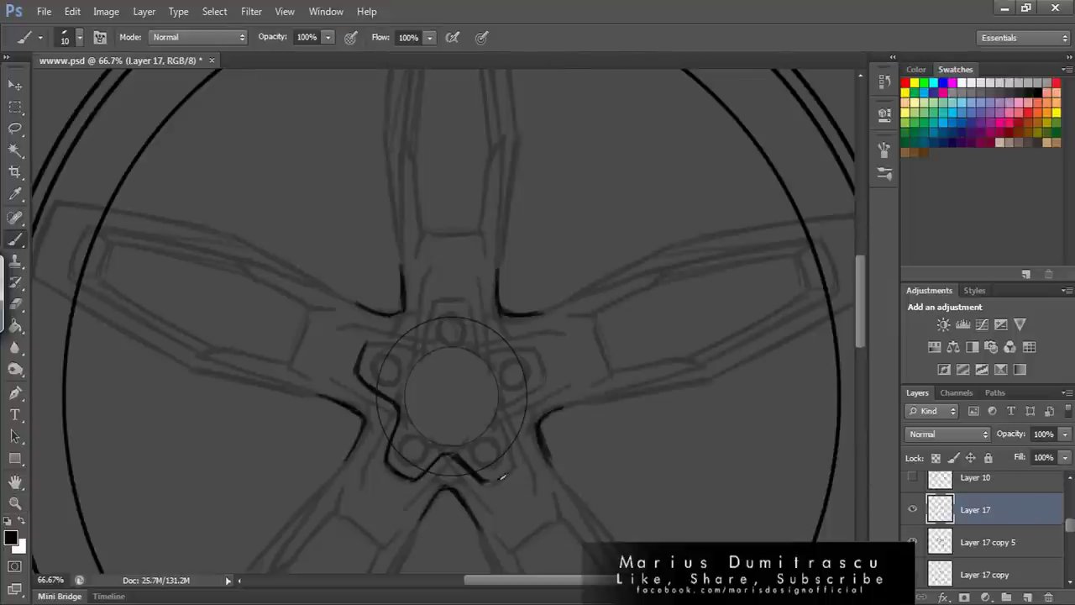
double_click(941, 543)
key("Escape")
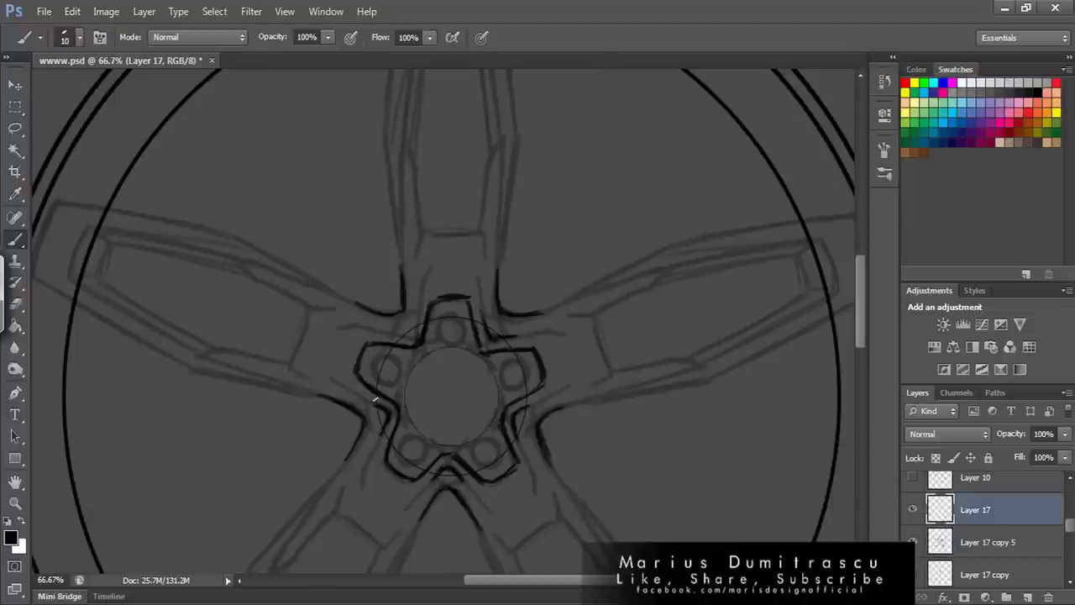
left_click(917, 529)
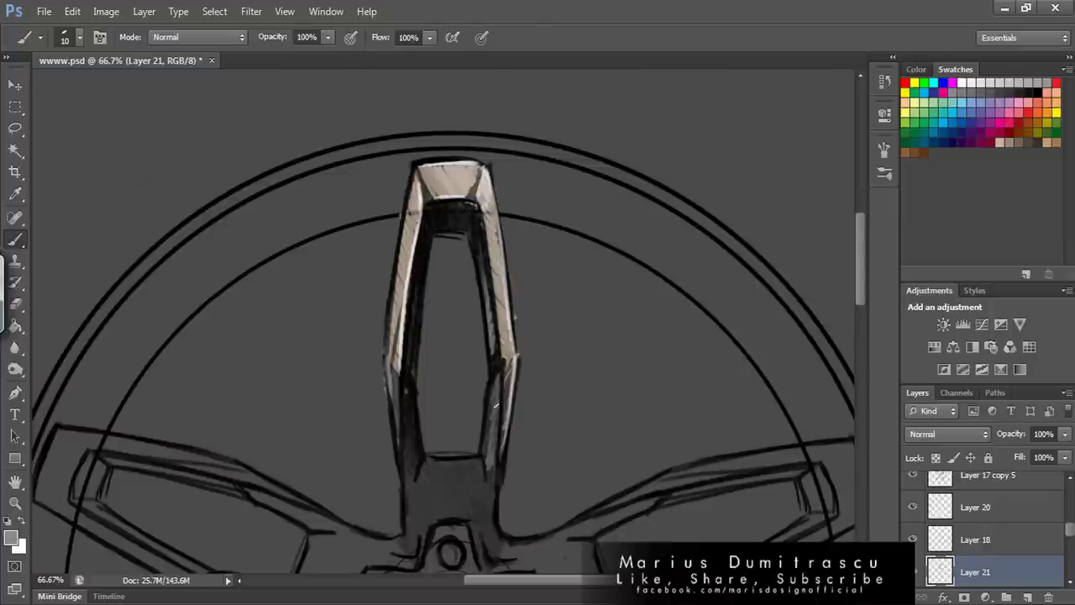
- Paint a white highlight around the lug hole near the hub with a smaller brush
scroll(496, 406, "down", 5)
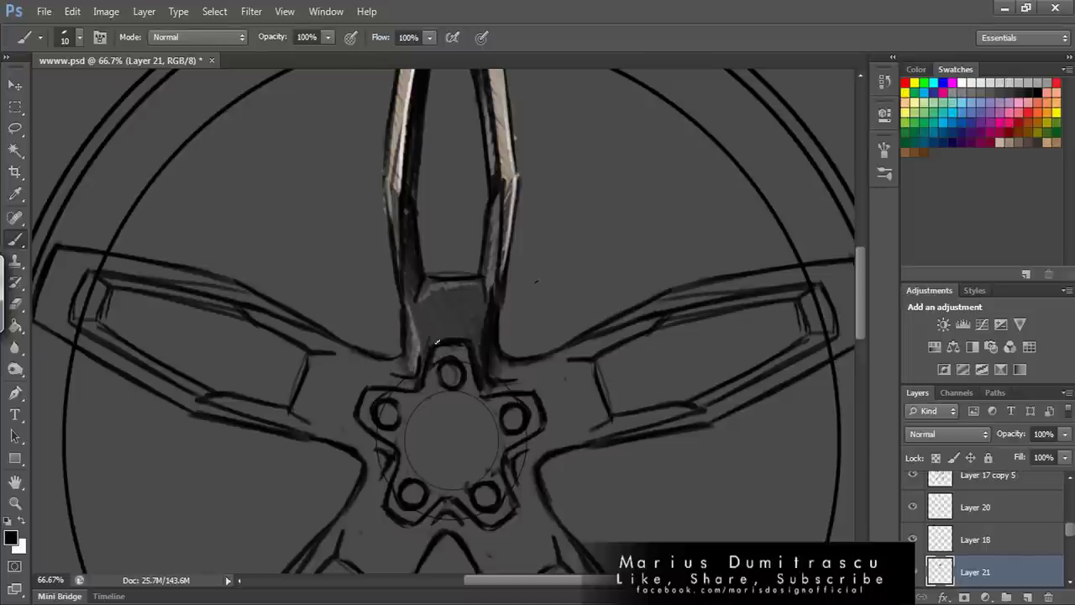
key("x")
scroll(482, 280, "up", 3)
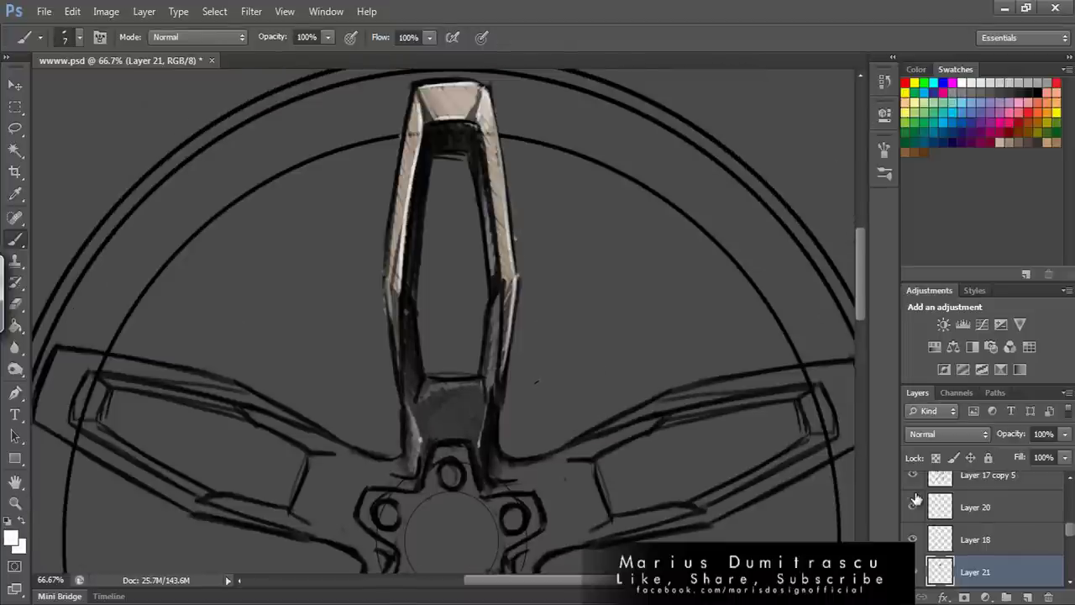
key("alt+bracketright")
key("alt+bracketright")
key("alt+bracketright")
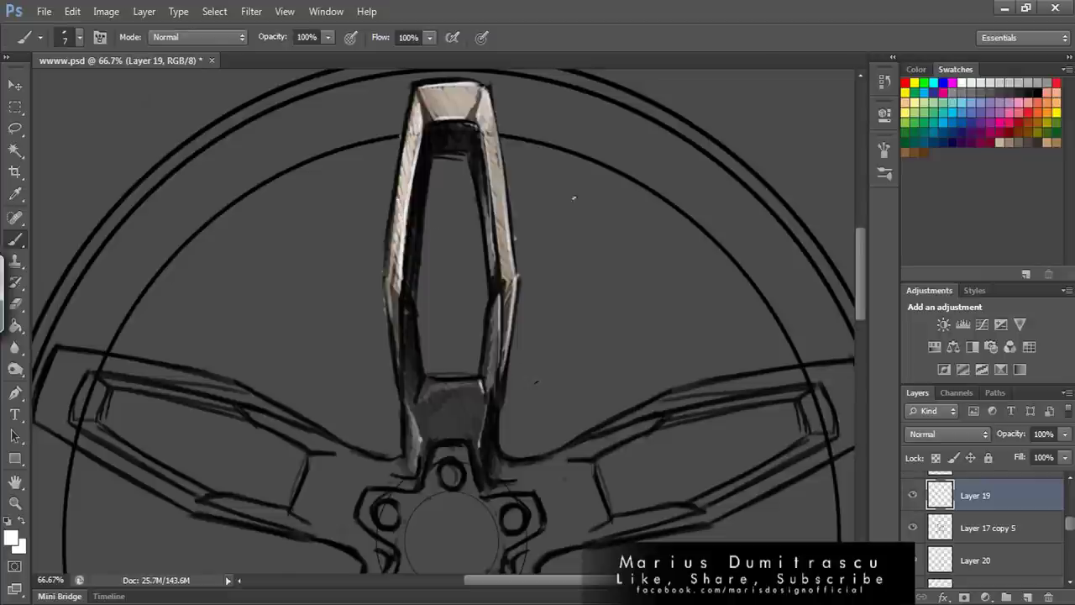
key("z")
key("ctrl+0")
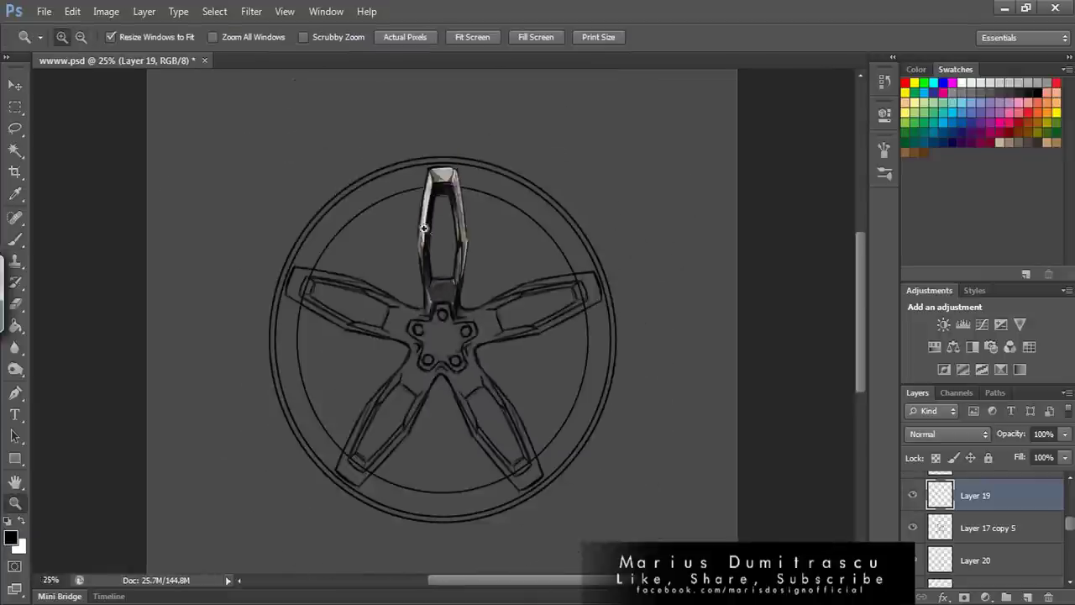
key("ctrl+plus")
key("ctrl+plus")
key("ctrl+plus")
key("b")
scroll(453, 420, "down", 2)
left_click_drag(445, 424, 468, 417)
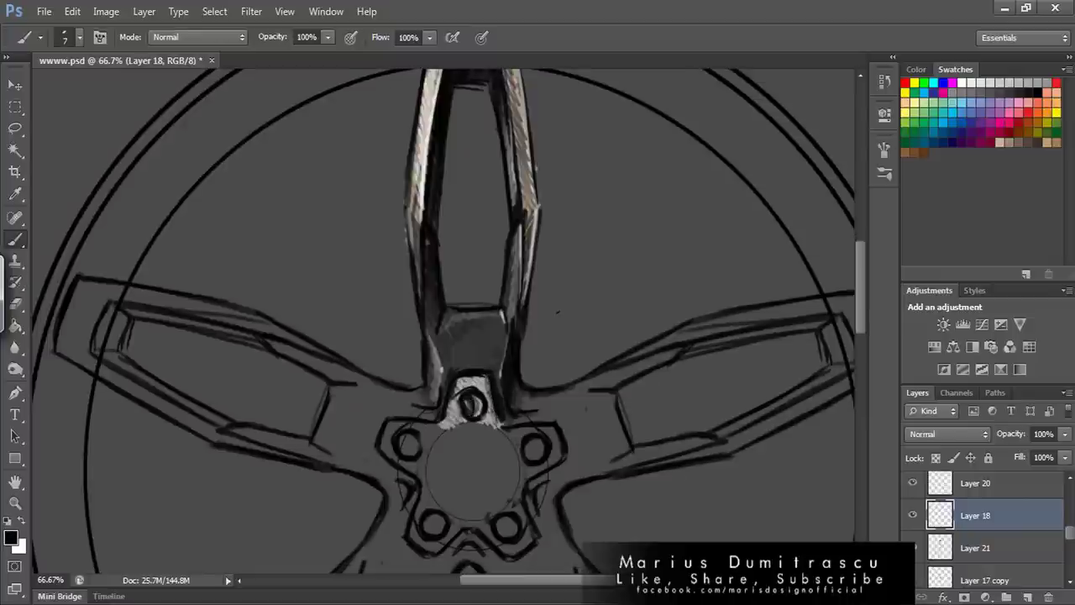
- Pick a tan tint colour for the Layer 20 overlay and zoom out to check the wheel
key("alt+bracketright")
key("alt+bracketright")
key("alt+bracketright")
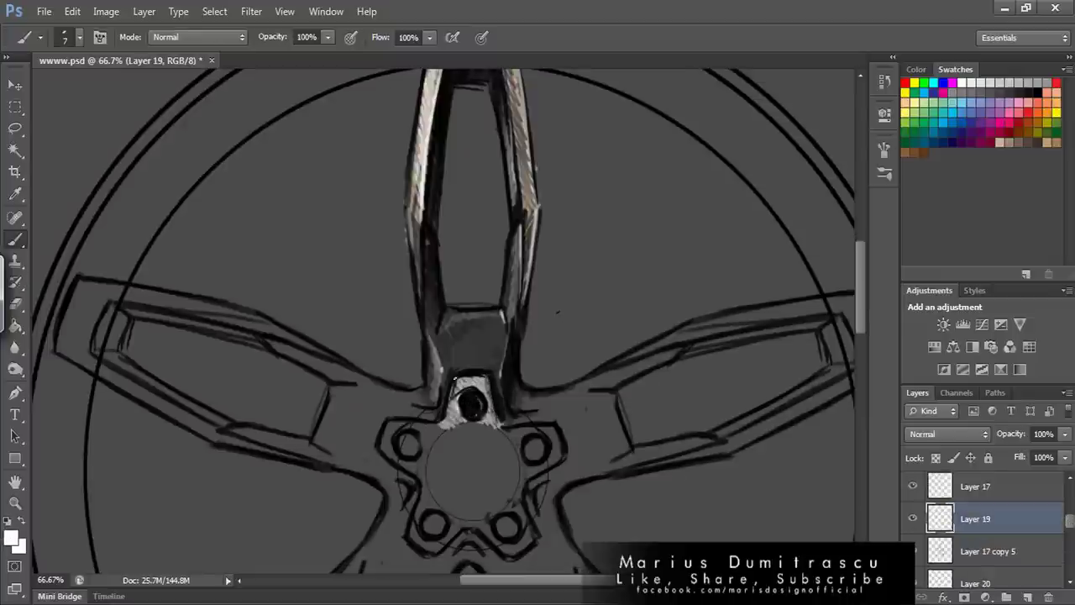
scroll(704, 357, "down", 2)
scroll(982, 520, "down", 1)
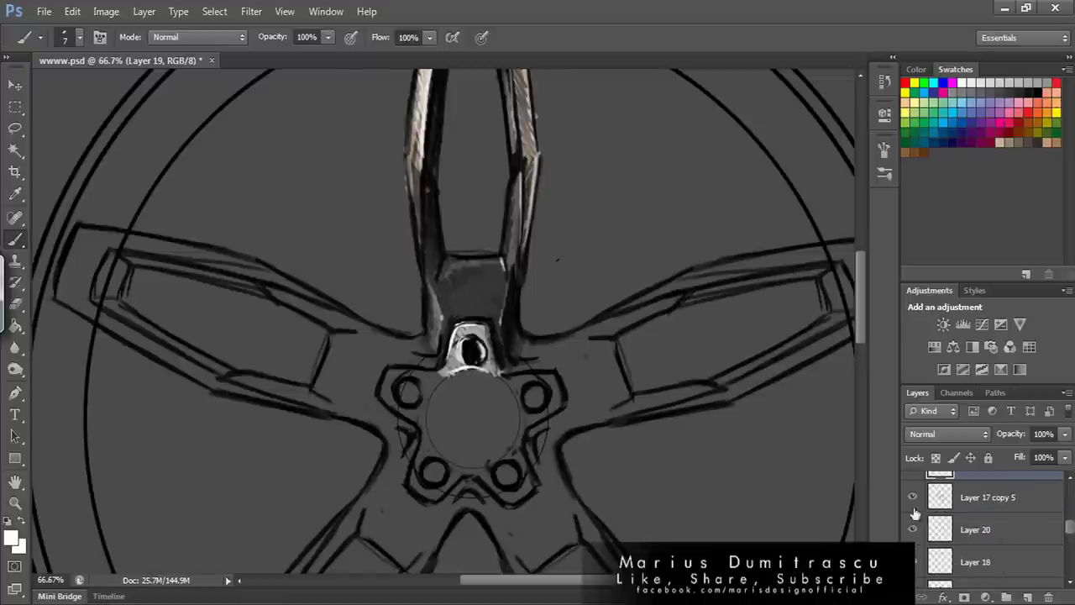
left_click(909, 150)
key("alt+bracketleft")
key("alt+bracketleft")
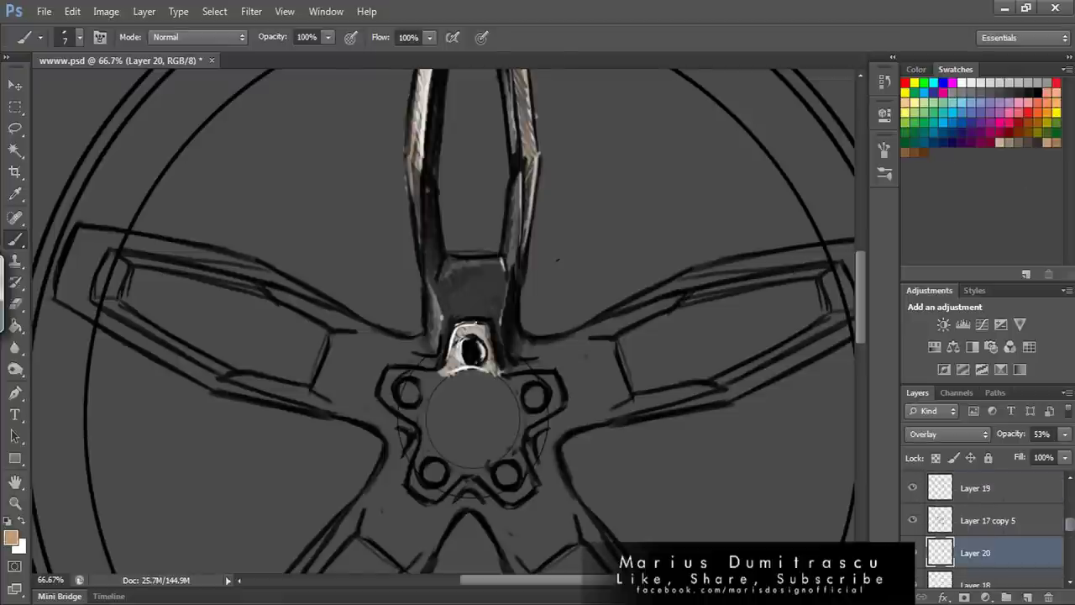
key("z")
key("ctrl+minus")
key("ctrl+minus")
key("ctrl+minus")
key("ctrl+plus")
left_click(547, 190, "ctrl")
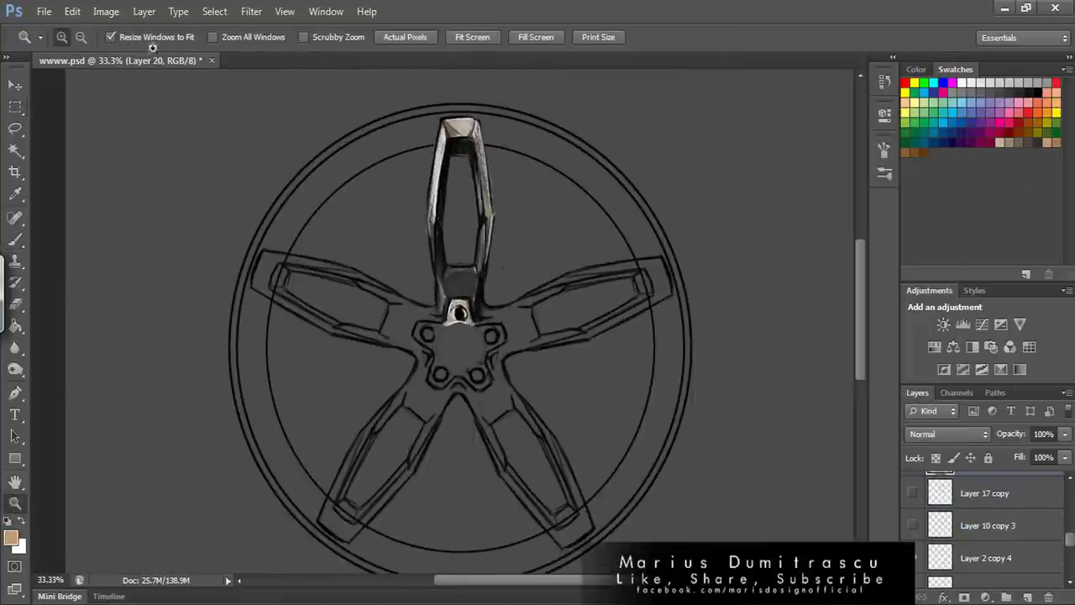
- Duplicate the top spoke's shading layer and rotate the copy onto the upper-left spoke
left_click(445, 123)
key("ctrl+minus")
key("m")
right_click(631, 160)
left_click(689, 196)
key("Return")
key("ctrl+t")
left_click_drag(714, 200, 542, 397)
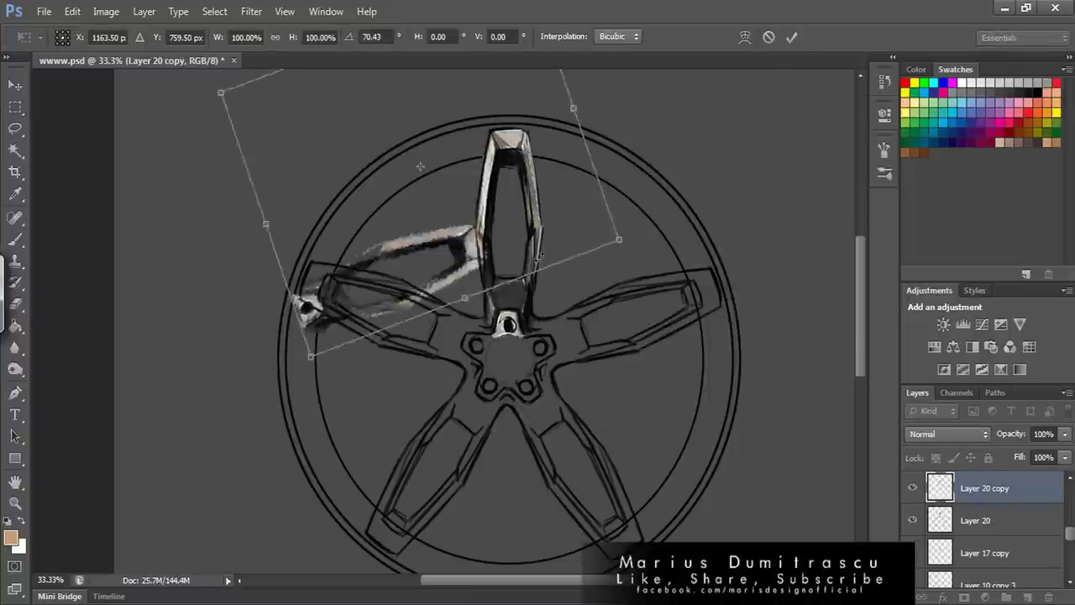
key("Return")
- Duplicate the shading layer again and rotate the copy onto the next spoke
right_click(674, 102)
left_click(731, 139)
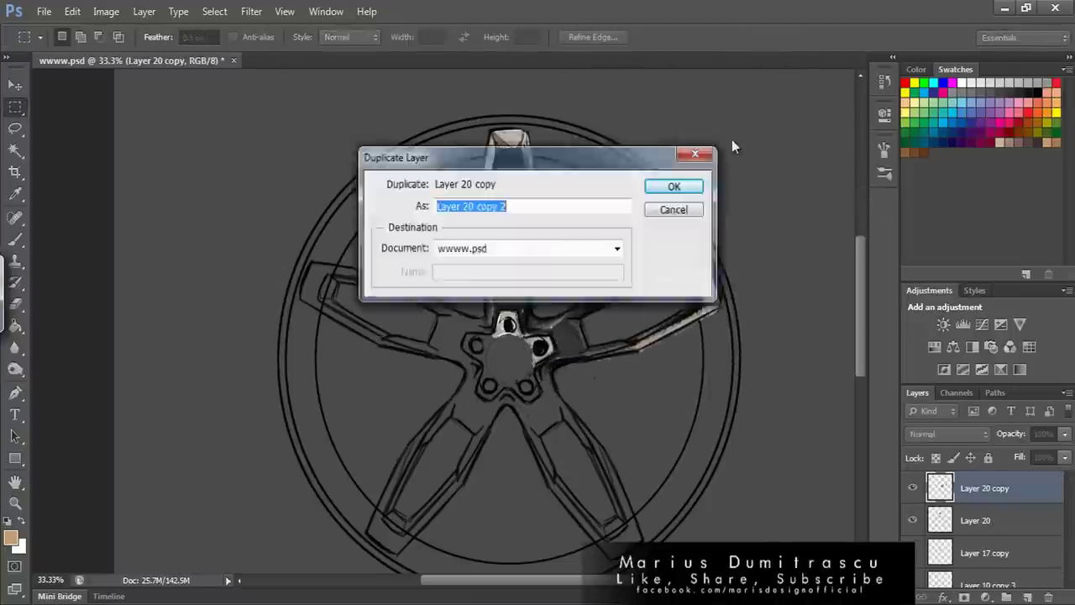
key("Return")
key("ctrl+t")
mouse_move(739, 126)
left_mouse_down()
mouse_move(717, 219)
mouse_move(813, 217)
left_mouse_up()
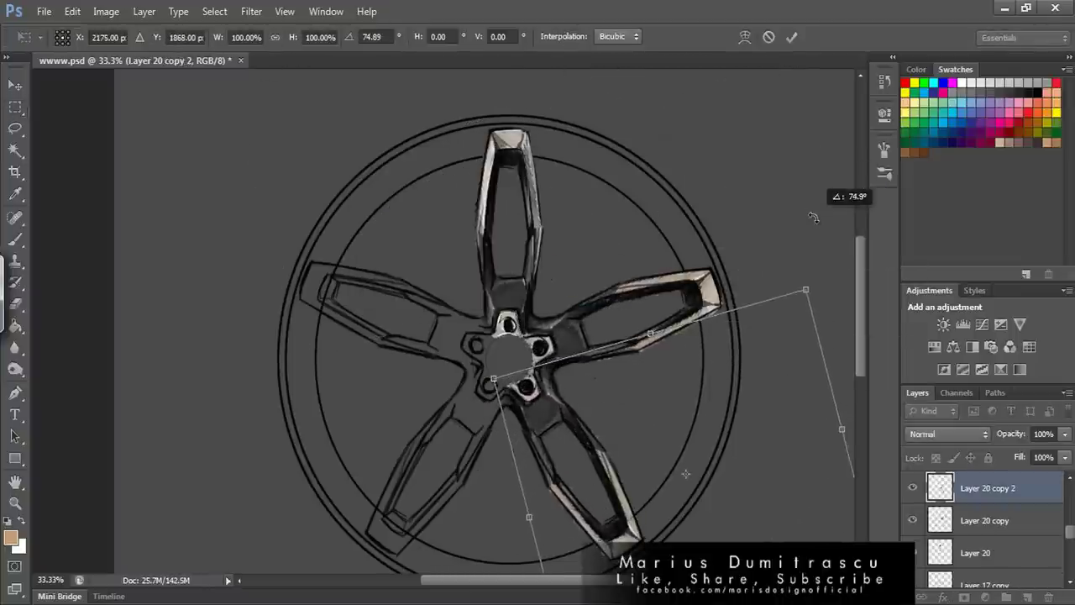
key("Return")
- Make a third highlight copy and rotate it onto another spoke
right_click(601, 201)
left_click(643, 230)
key("Return")
key("ctrl+t")
mouse_move(807, 319)
left_mouse_down()
mouse_move(773, 355)
mouse_move(470, 395)
left_mouse_up()
key("Return")
- Duplicate the highlight, rotate it around the hub and adjust the spoke copy's position
right_click(570, 181)
left_click(640, 220)
key("Return")
key("ctrl+t")
left_click_drag(647, 432, 500, 304)
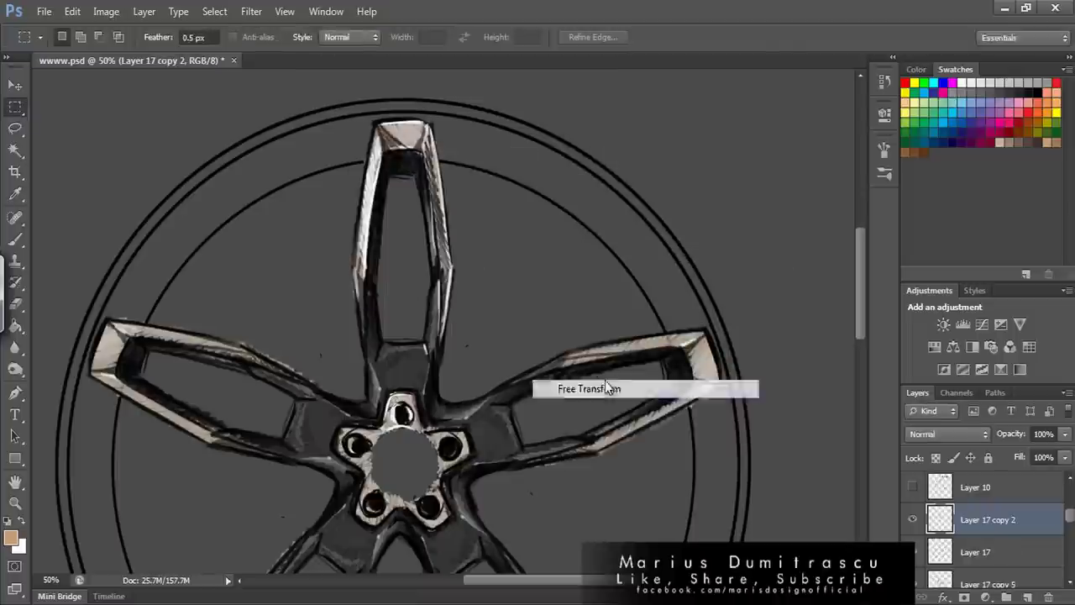
left_click(589, 388)
left_click_drag(613, 376, 690, 290)
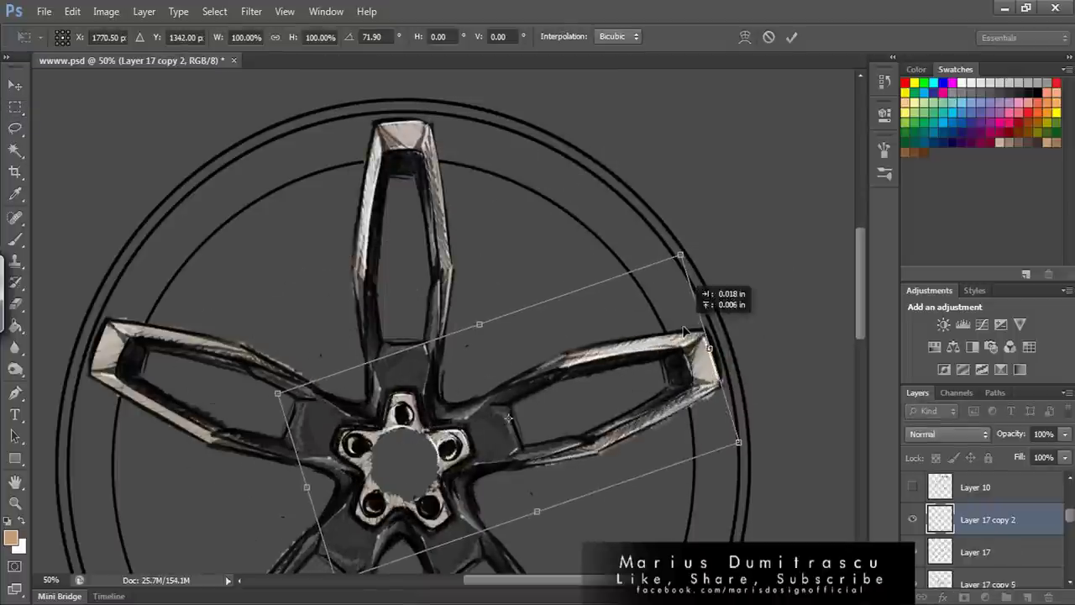
key("Escape")
- Free-transform the highlight to nudge it into place on its spoke
right_click(551, 210)
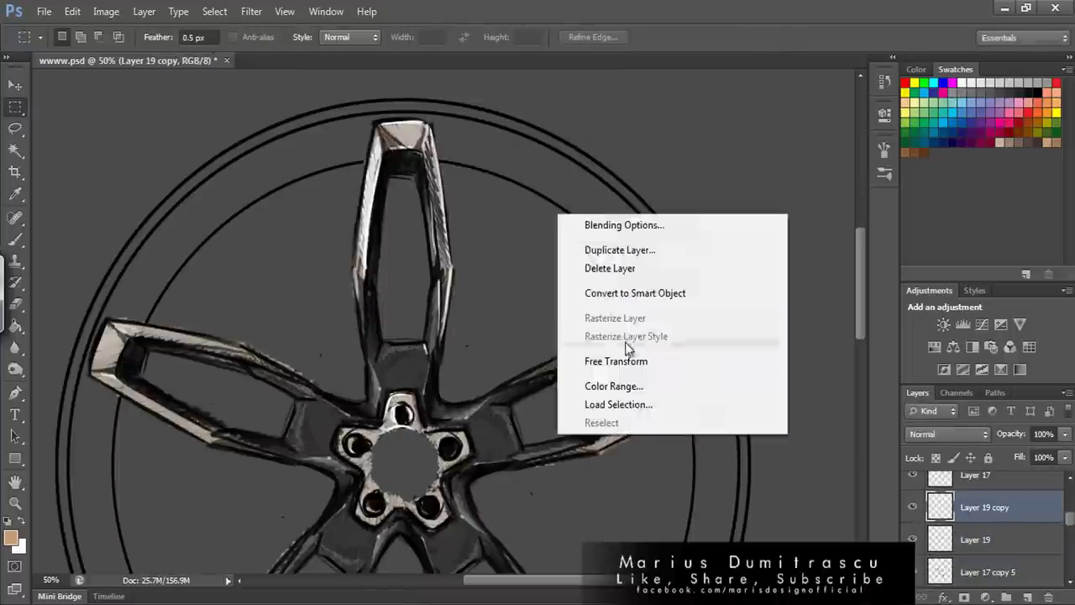
left_click(622, 362)
left_click_drag(675, 369, 677, 372)
key("Return")
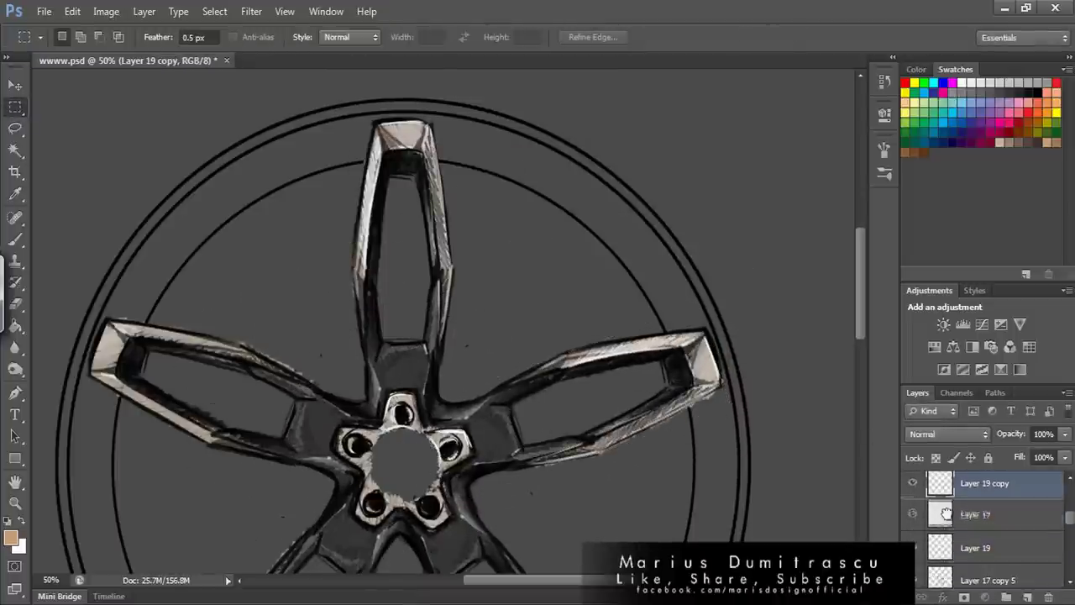
- Duplicate the highlight layer and rotate the new copy toward the next spoke
scroll(748, 278, "down", 2)
right_click(748, 278)
left_click(797, 307)
key("Return")
scroll(749, 278, "down", 2)
key("ctrl+t")
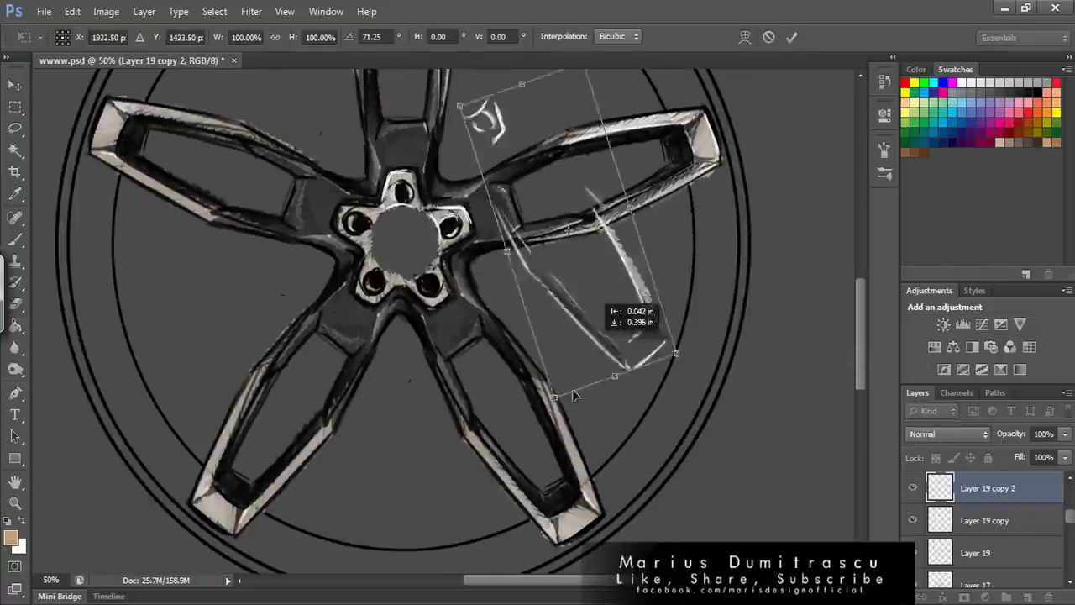
left_click_drag(598, 336, 569, 425)
key("Return")
- Duplicate the highlight and mirror the copy onto the lower-left spoke
right_click(532, 210)
left_click(576, 245)
key("ctrl+t")
right_click(533, 289)
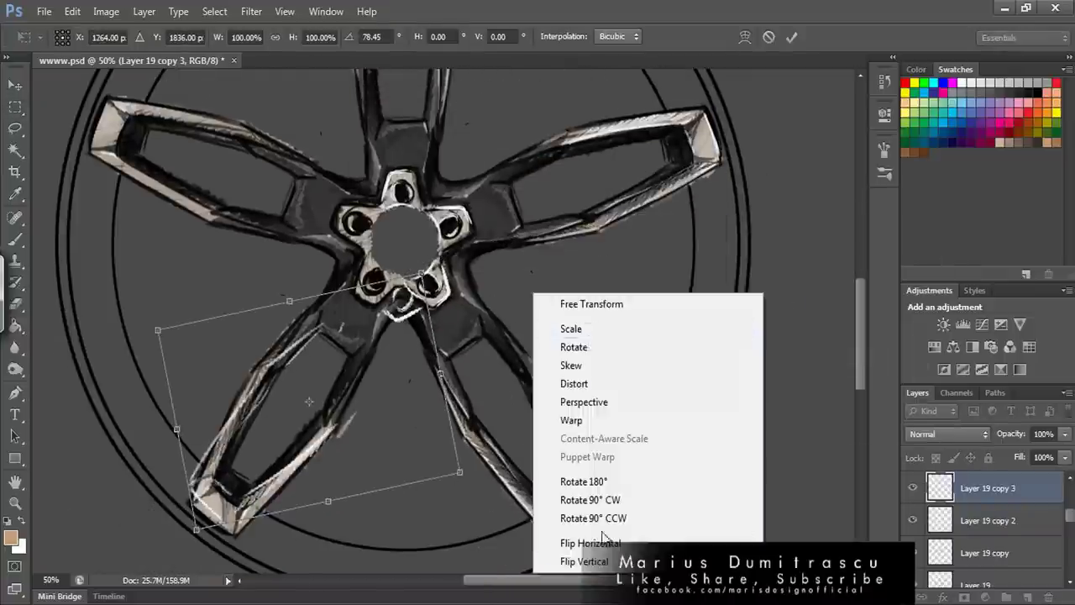
left_click(576, 566)
key("Return")
- Copy the highlight once more and rotate it a quarter turn
scroll(362, 390, "up", 2)
key("ctrl+j")
key("ctrl+t")
right_click(532, 179)
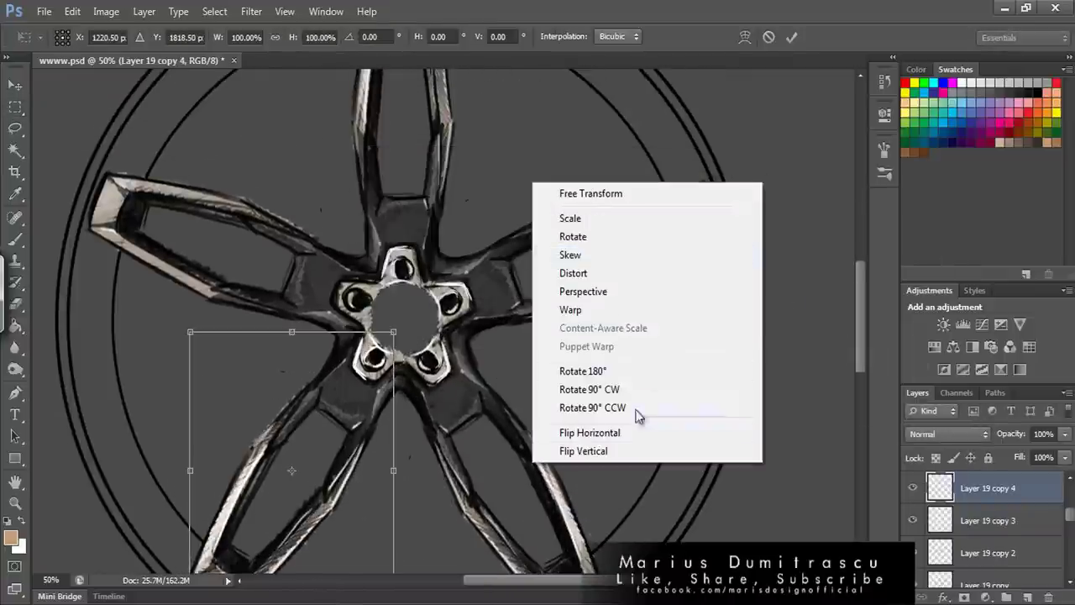
left_click(636, 412)
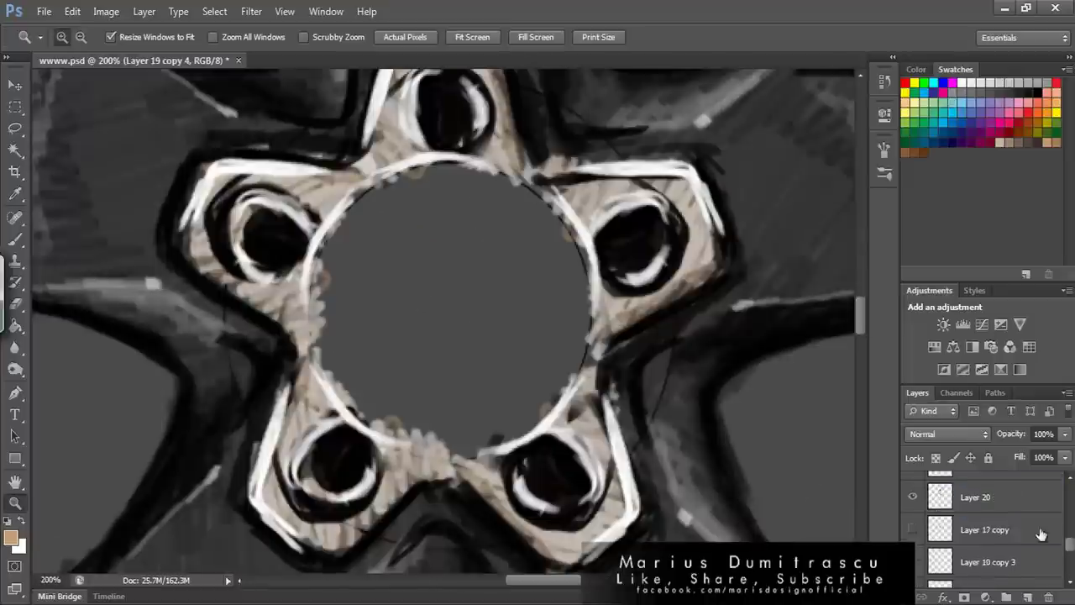
- Paint the hub centre dark with a larger black brush, adding a diagonal shadow on a new layer
left_click_drag(620, 363, 546, 336)
key("ctrl+minus")
key("ctrl+minus")
key("ctrl+minus")
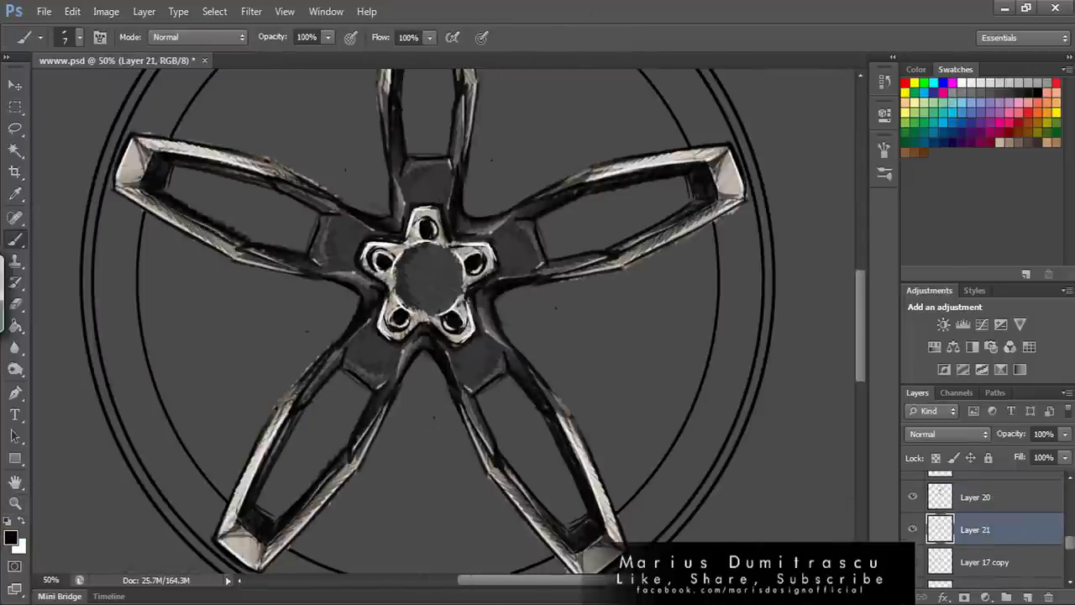
key("bracketright")
key("bracketright")
key("bracketright")
left_click_drag(441, 242, 435, 313)
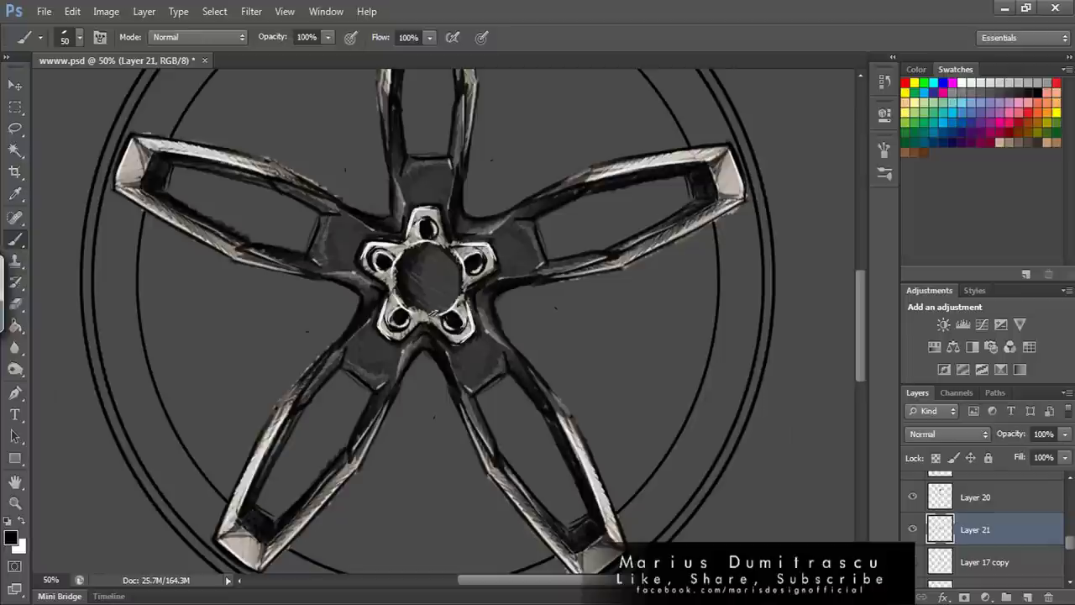
key("ctrl+shift+alt+n")
left_click_drag(450, 248, 408, 306)
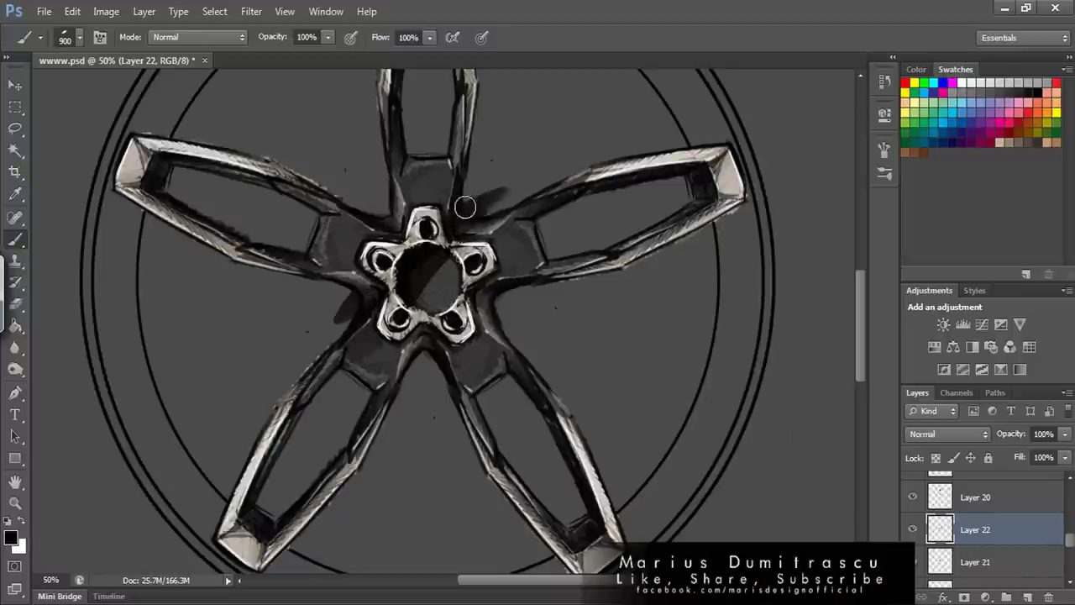
- On another new layer, paint a dark shadow stroke on the spoke below the hub
key("z")
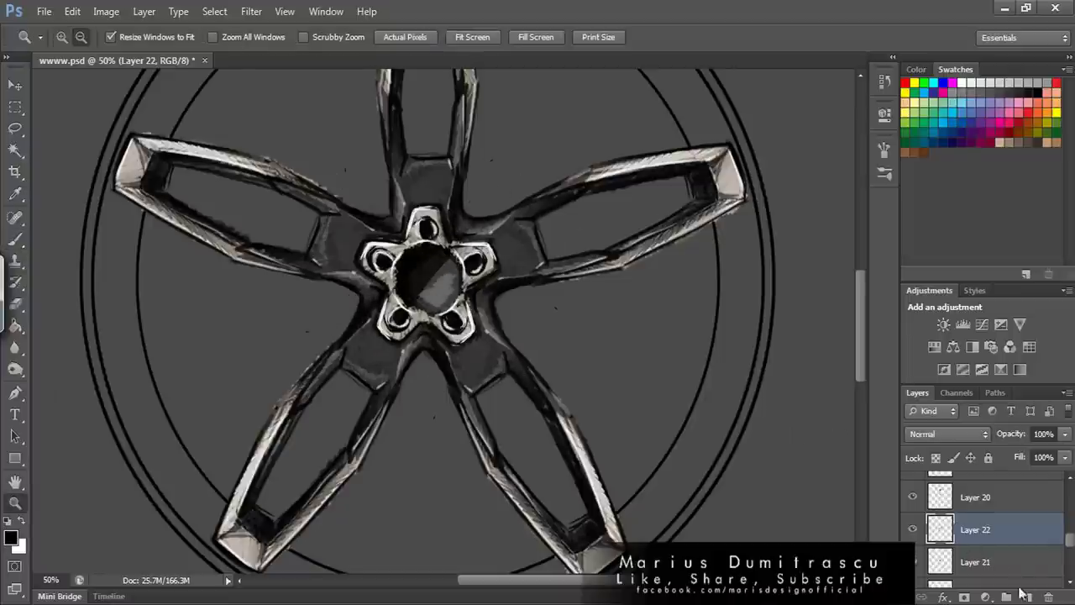
left_click(1021, 590)
key("b")
left_click_drag(467, 373, 491, 357)
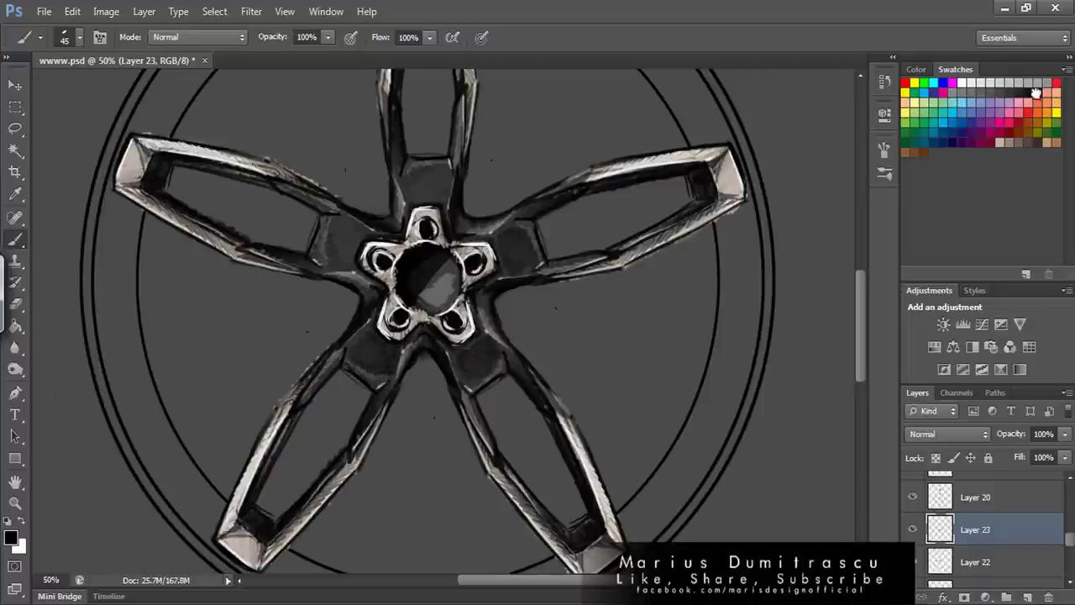
- On a new layer, make an elliptical selection fitted around the outer rim
key("z")
key("ctrl+minus")
key("ctrl+minus")
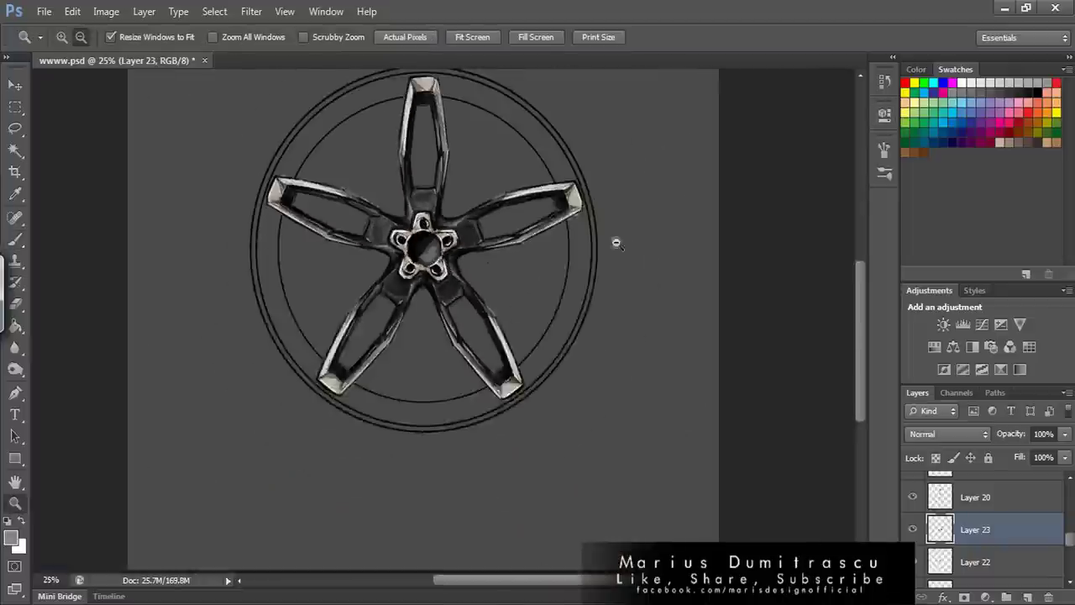
key("ctrl+shift+alt+n")
key("m")
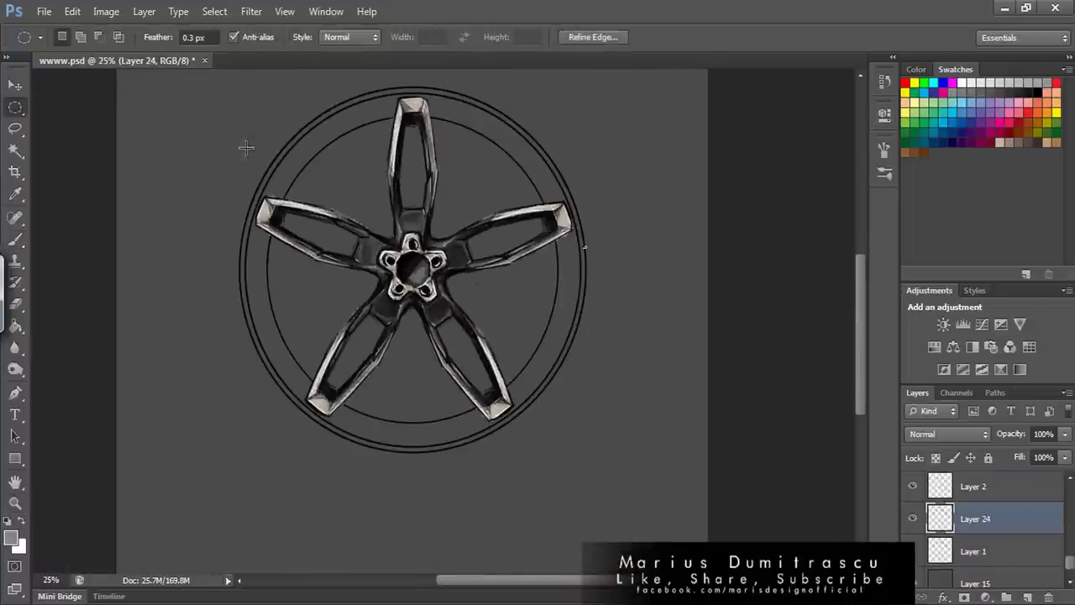
left_click_drag(246, 147, 598, 445)
right_click(598, 445)
left_click(655, 327)
key("Return")
- Brush mid-grey barrel shading upper left and white light lower right on separate layers
key("b")
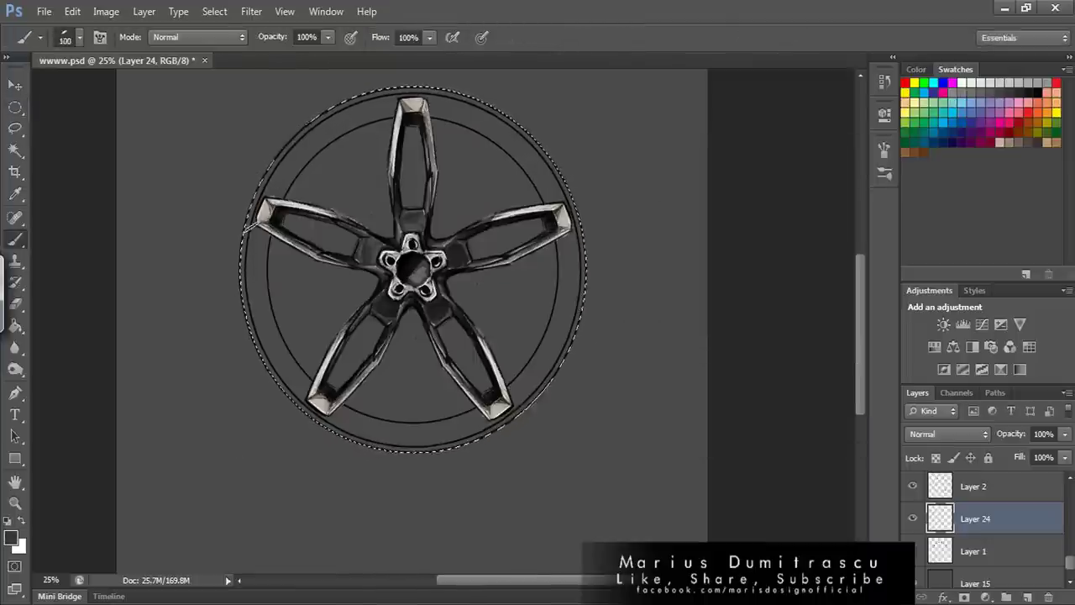
key("bracketleft")
key("bracketleft")
left_click_drag(277, 370, 538, 118)
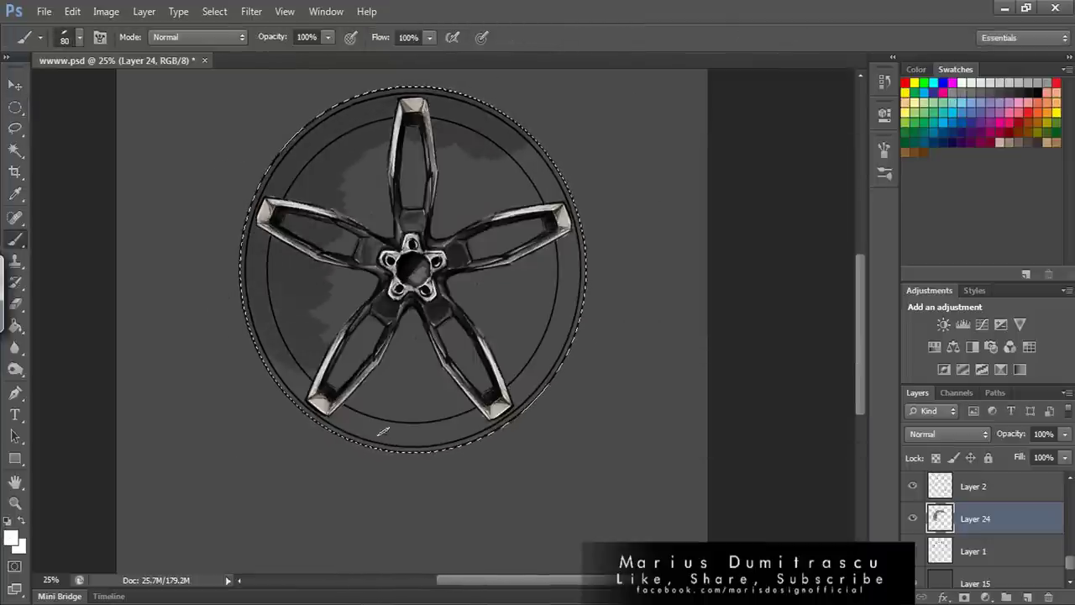
key("ctrl+shift+alt+n")
key("bracketright")
key("bracketright")
key("bracketright")
left_click_drag(386, 433, 579, 294)
- Set the light layer's opacity to 30% and merge the two shading layers
double_click(1016, 518)
type("30")
key("Return")
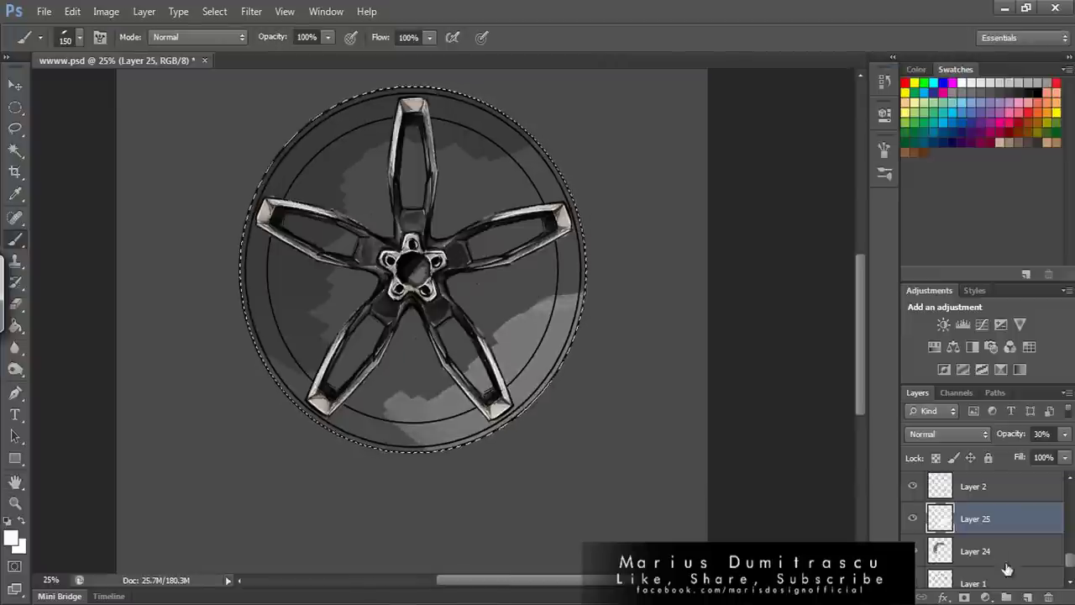
left_click(1006, 563, "shift")
key("m")
key("ctrl+e")
- Shrink the selection to the inner barrel edge and prepare the brush for barrel shading
key("ctrl+t")
left_click_drag(413, 451, 419, 425)
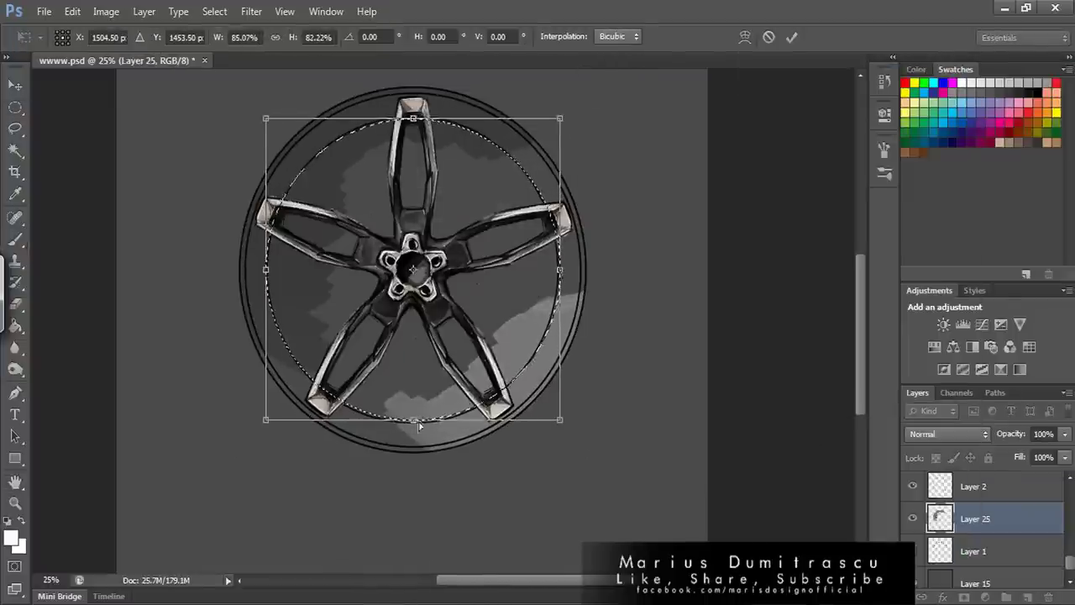
key("Return")
key("ctrl+plus")
key("b")
scroll(771, 290, "up", 5)
key("F5")
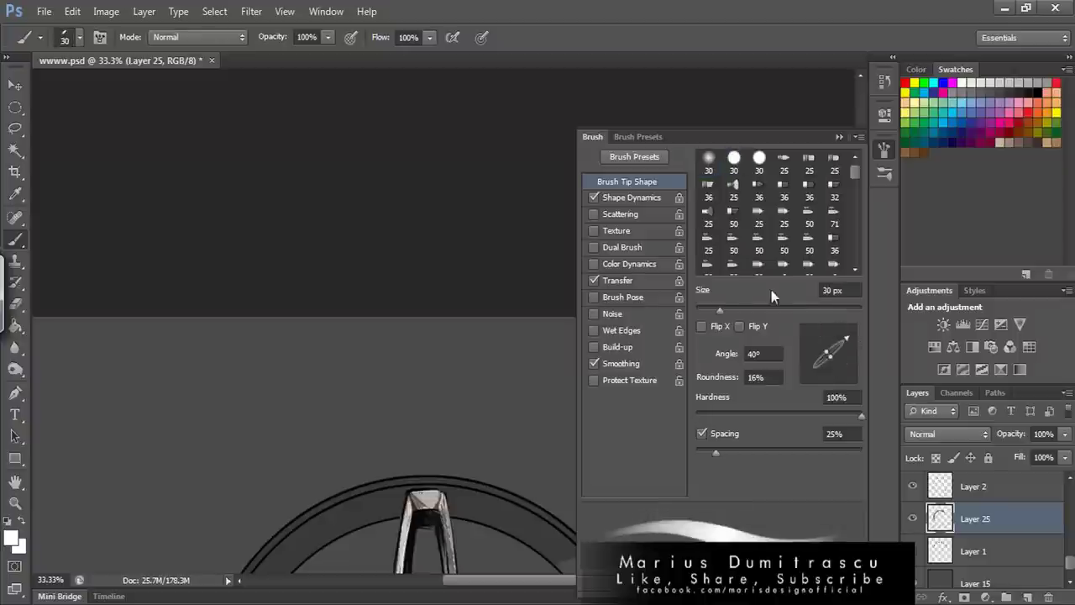
key("F5")
scroll(771, 289, "up", 5)
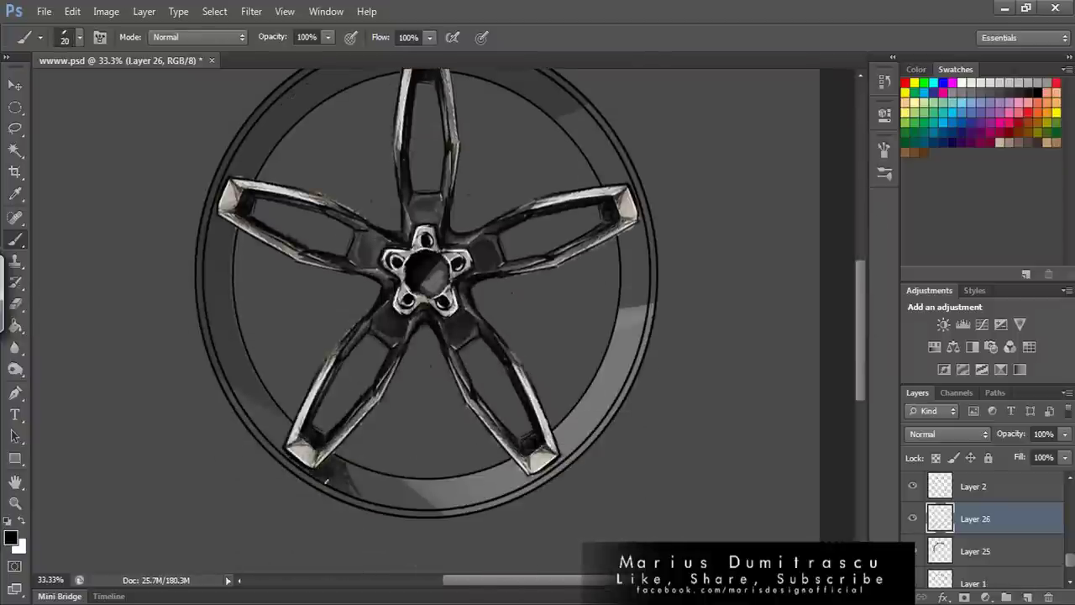
scroll(638, 241, "up", 3)
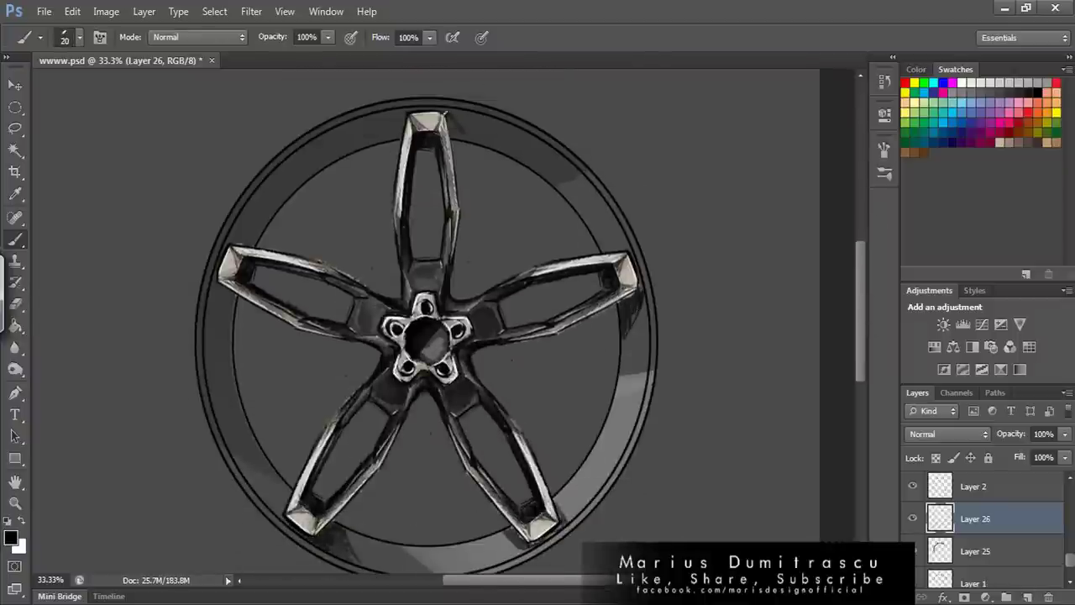
key("ctrl+shift+alt+n")
- Fill an ellipse around the wheel with tan, reduce it to a ring in Soft Light
key("m")
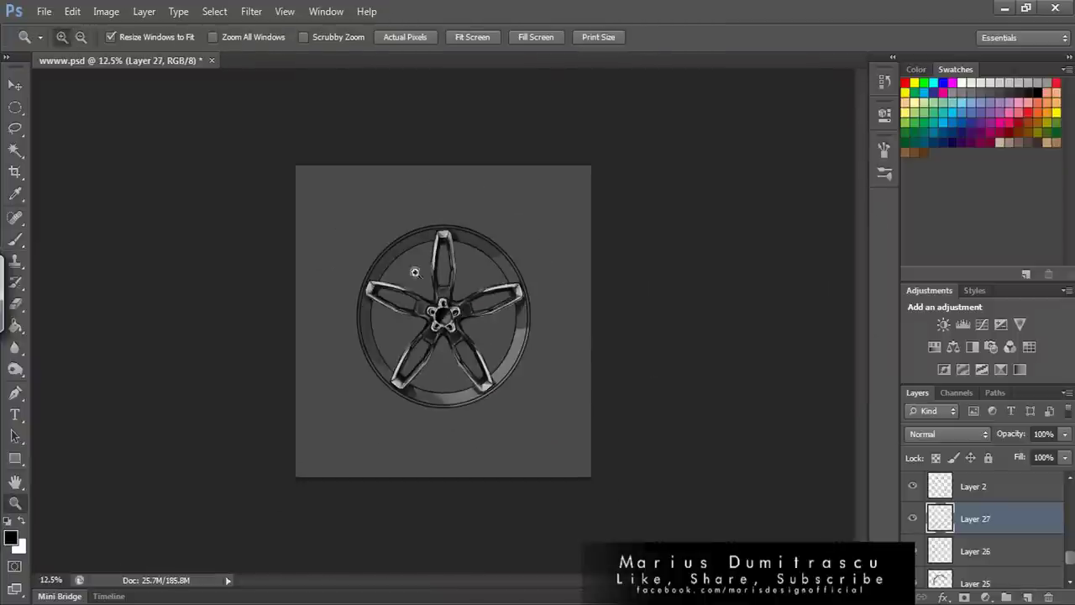
left_click_drag(265, 137, 607, 515)
key("ctrl+t")
left_click(576, 156)
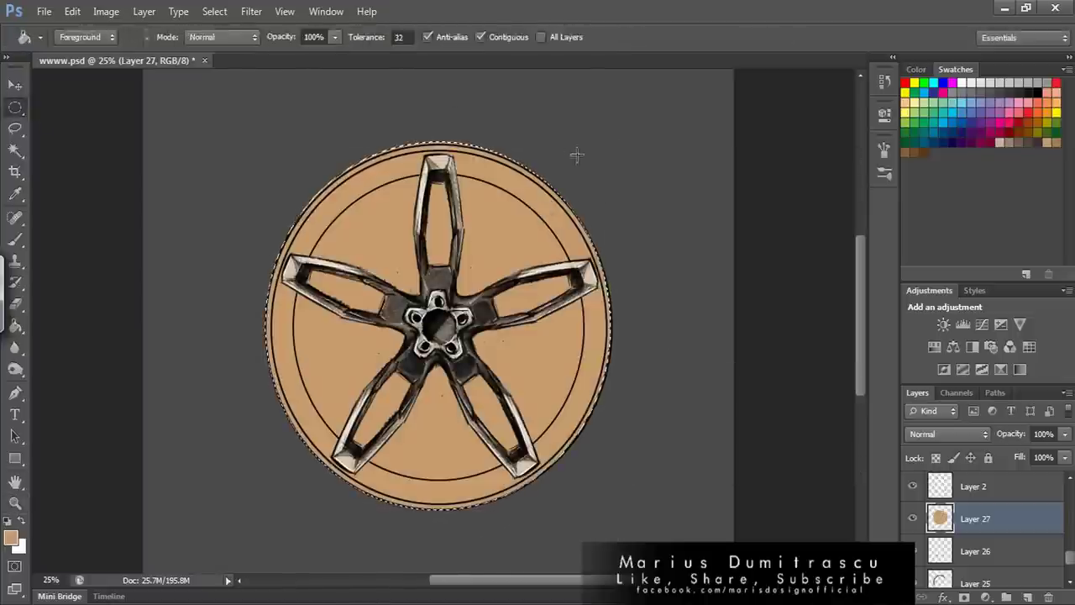
key("ctrl+t")
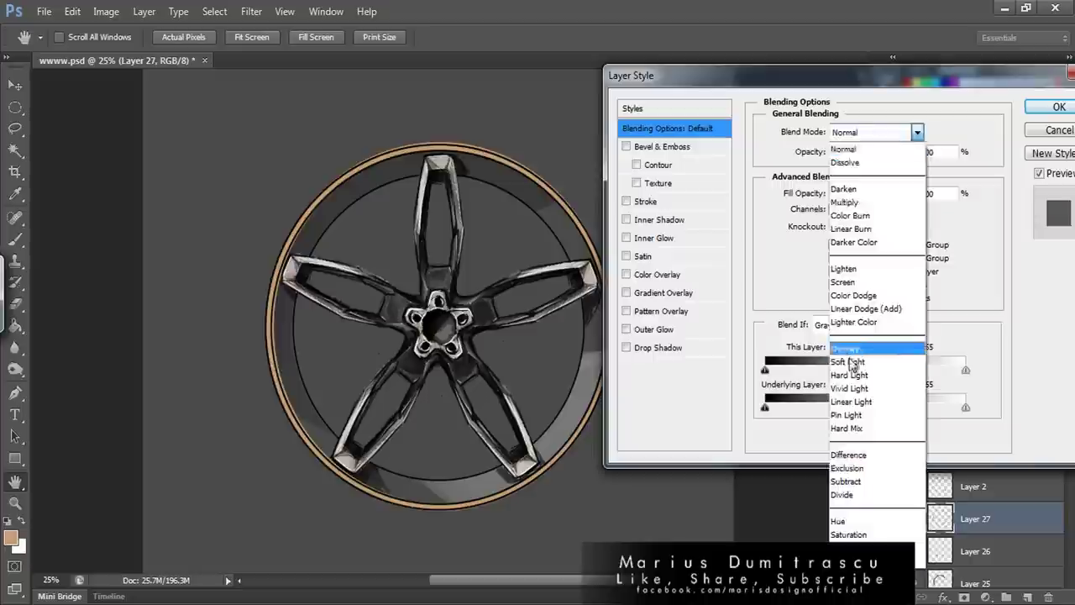
left_click(850, 361)
- On a new layer, brush light highlights along the rim lip, then deselect
key("Return")
key("ctrl+shift+alt+n")
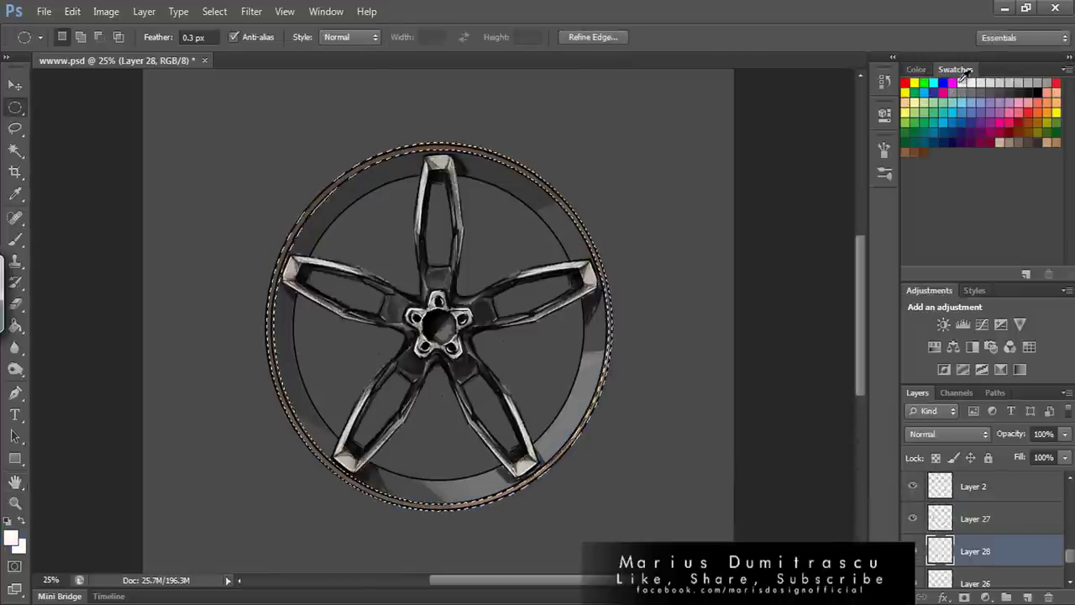
key("b")
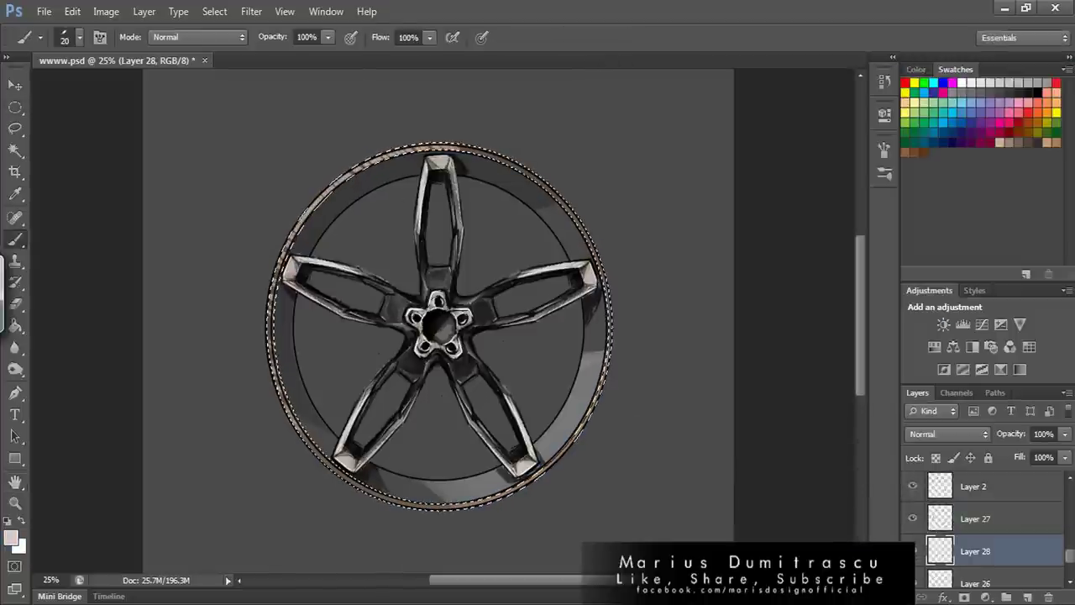
key("d")
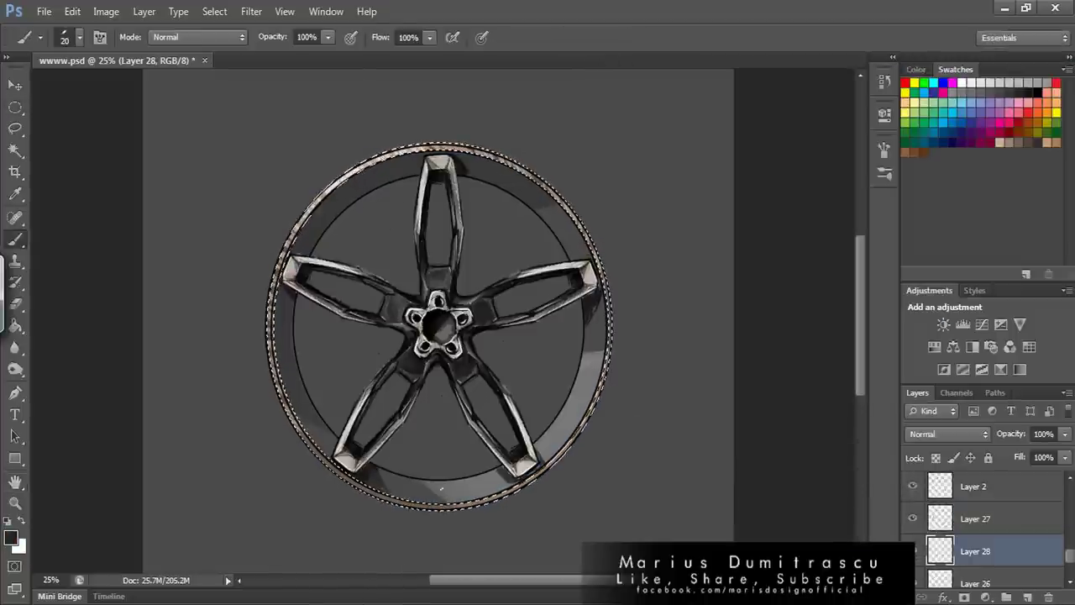
key("ctrl+d")
- Brush an underline and handwritten signature below the wheel, then zoom out to the full wheel
left_click_drag(549, 389, 401, 165)
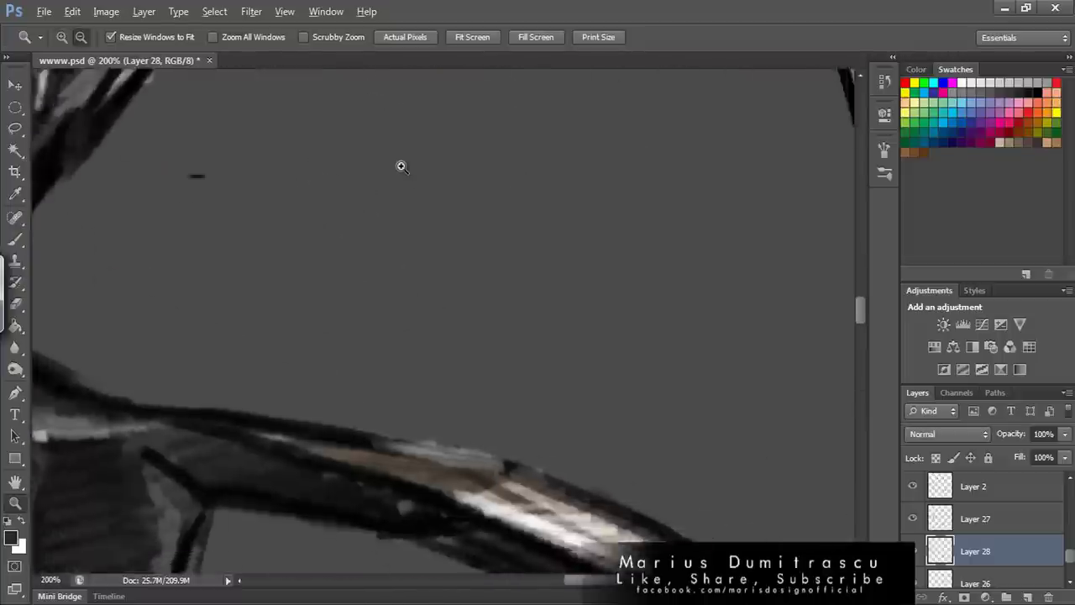
left_click_drag(161, 367, 710, 367)
left_click_drag(176, 335, 317, 319)
mouse_move(445, 244)
left_mouse_down()
mouse_move(479, 319)
mouse_move(708, 345)
mouse_move(810, 336)
left_mouse_up()
key("z")
left_click(383, 171, "alt")
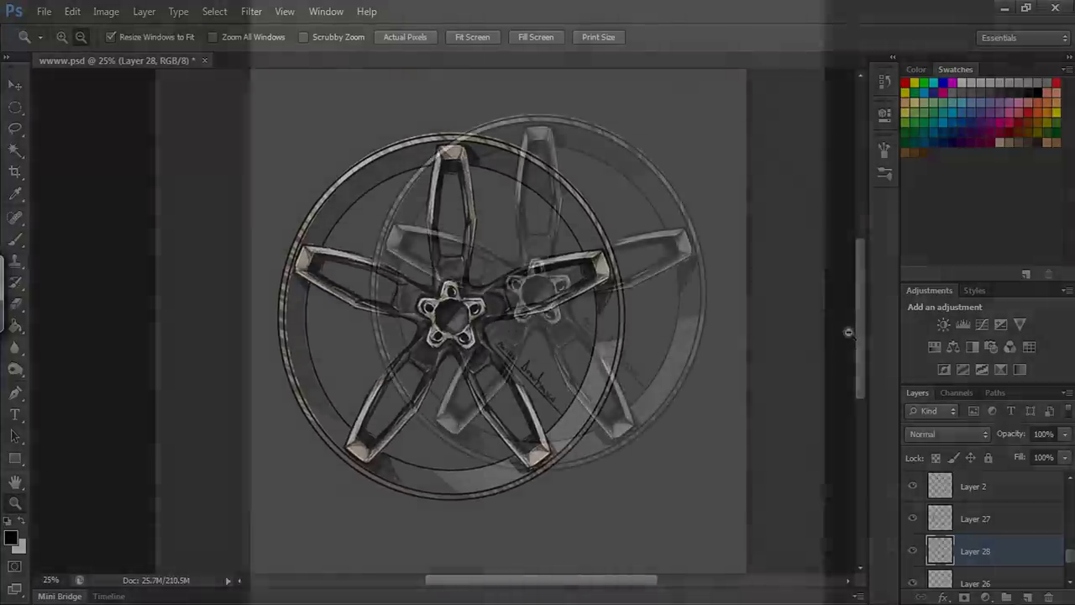